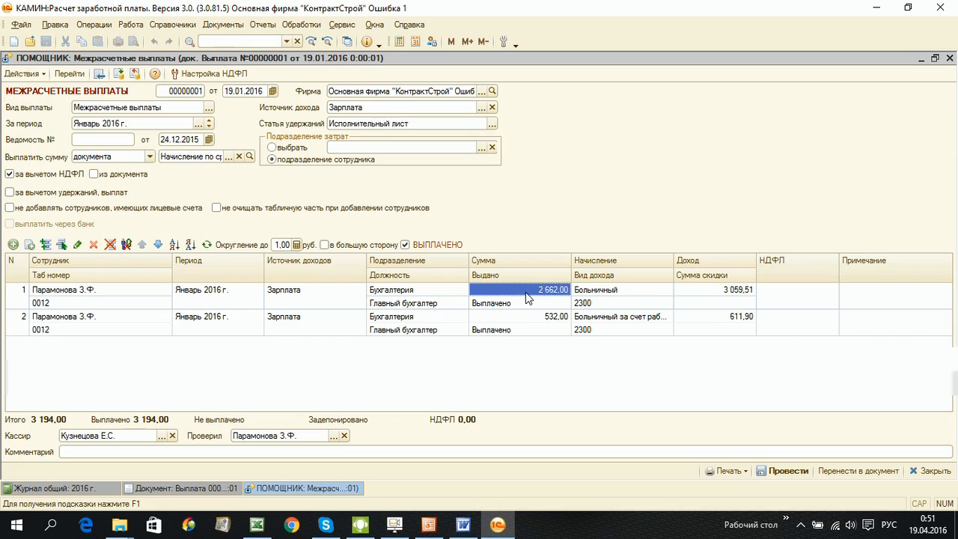
Step: Check the amount and НДФЛ cells of the first sick-pay line, and close the payout assistant and its payment document
click(796, 302)
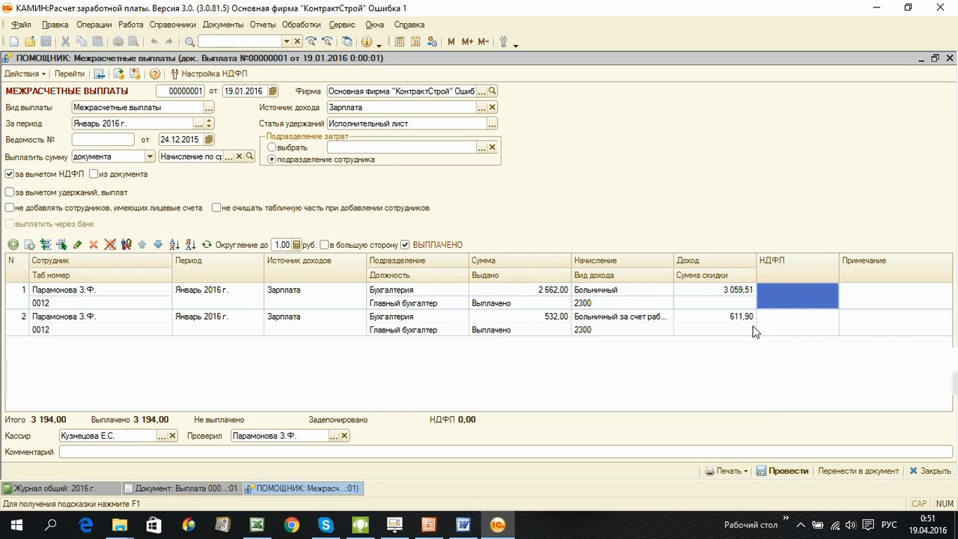
click(554, 286)
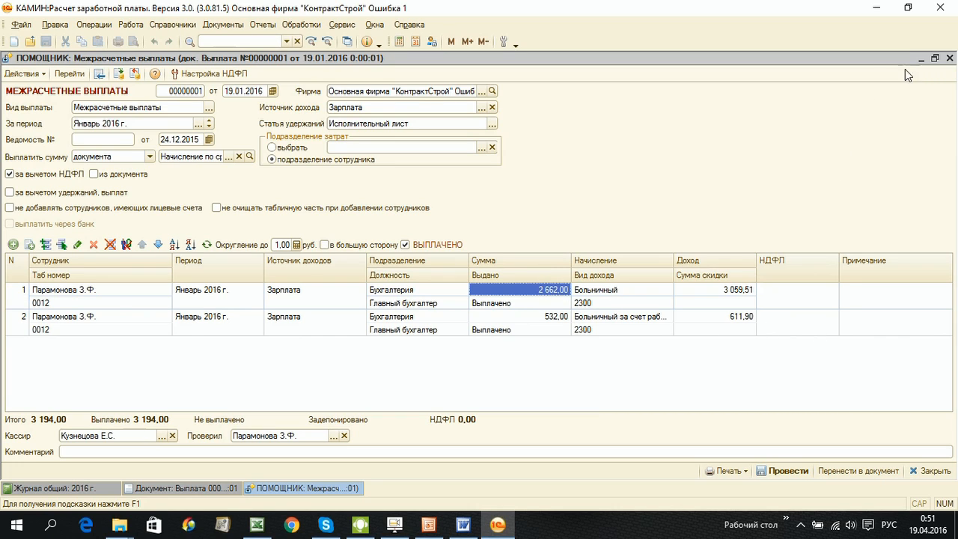
click(949, 58)
click(491, 99)
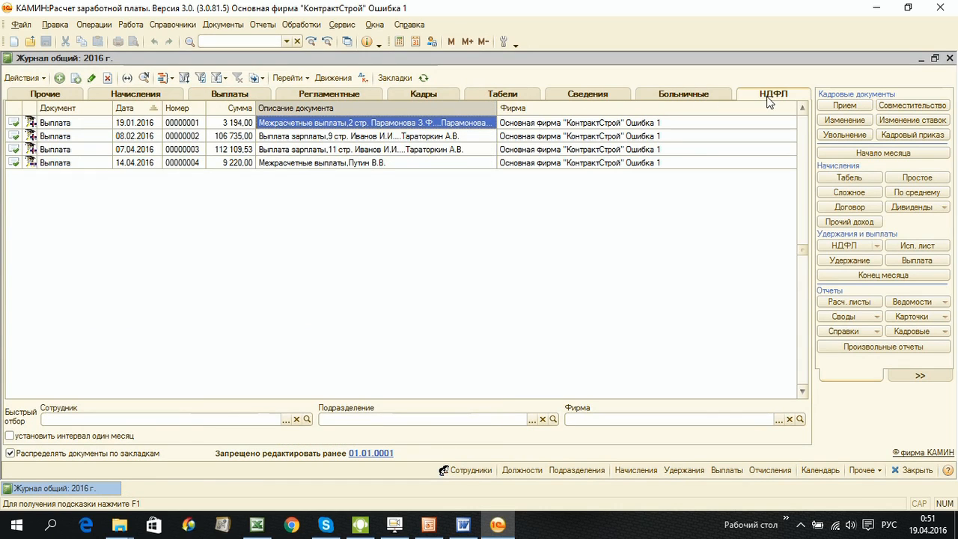
Step: Open НДФЛ document 00000001 dated 31.01.2016 from the general journal's НДФЛ documents
click(772, 96)
double_click(275, 124)
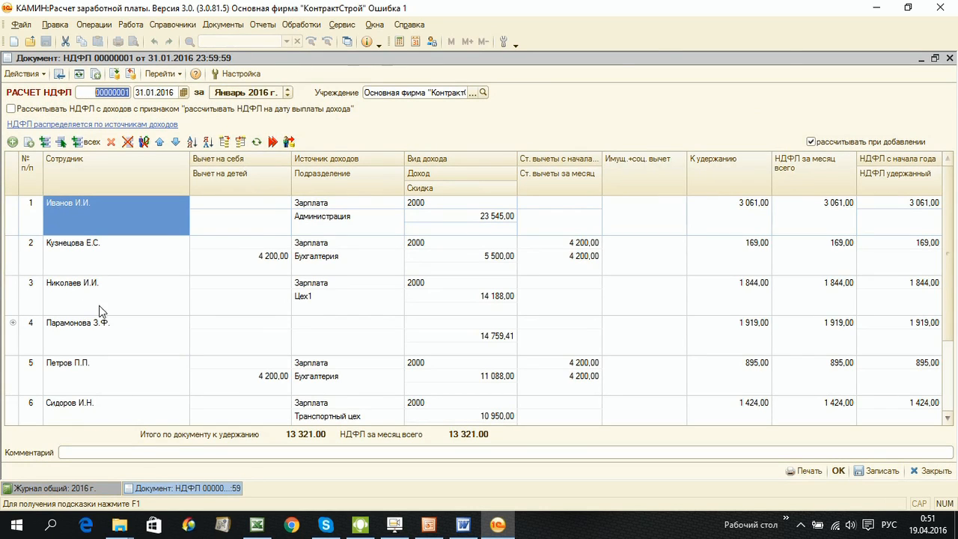
click(67, 489)
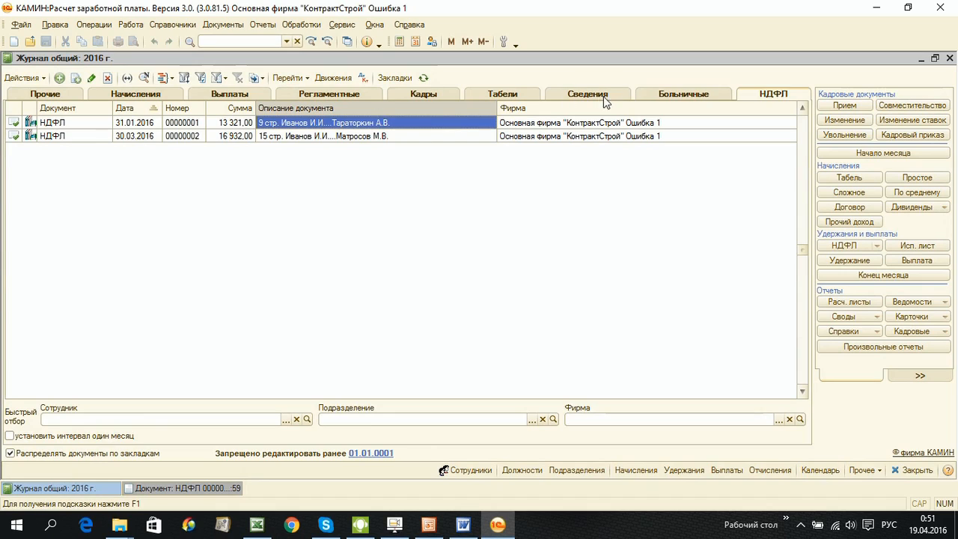
click(667, 98)
click(769, 98)
click(181, 488)
Step: Expand the fourth employee's entry and examine the income and tax to withhold for codes 2300 and 2000
click(122, 330)
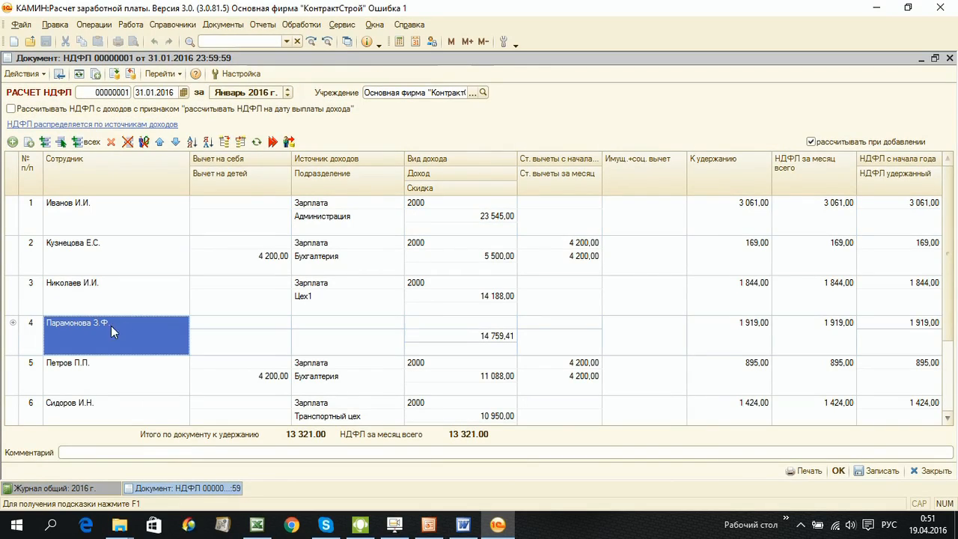
click(12, 324)
click(484, 262)
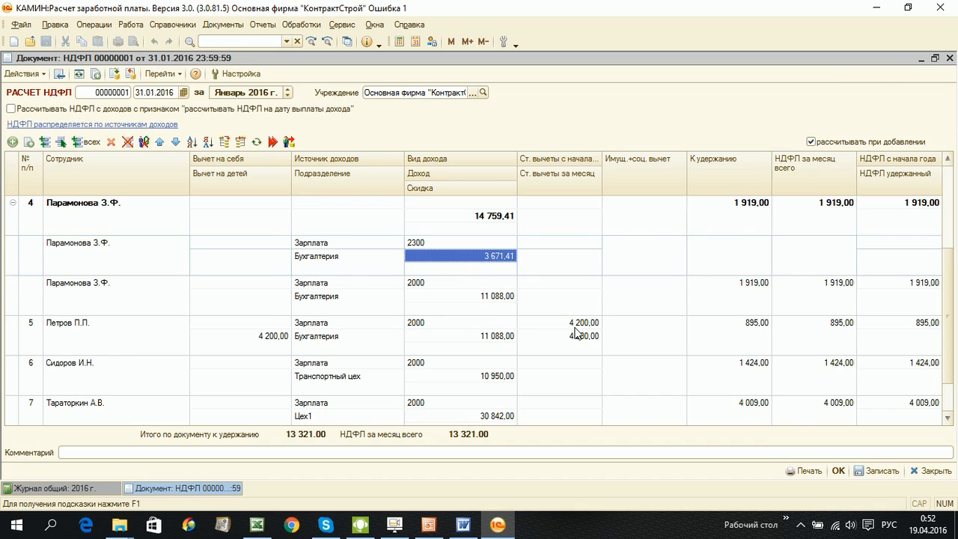
click(494, 296)
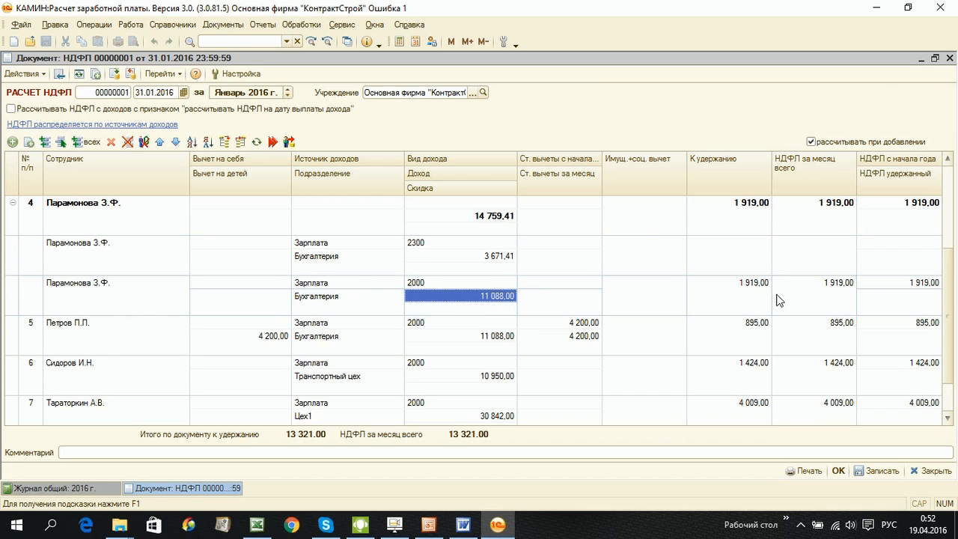
click(748, 296)
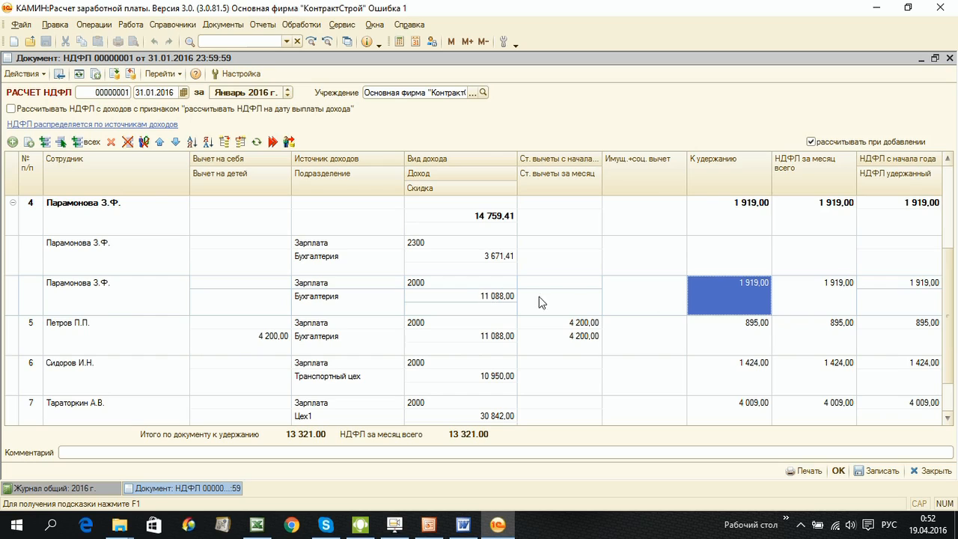
click(491, 296)
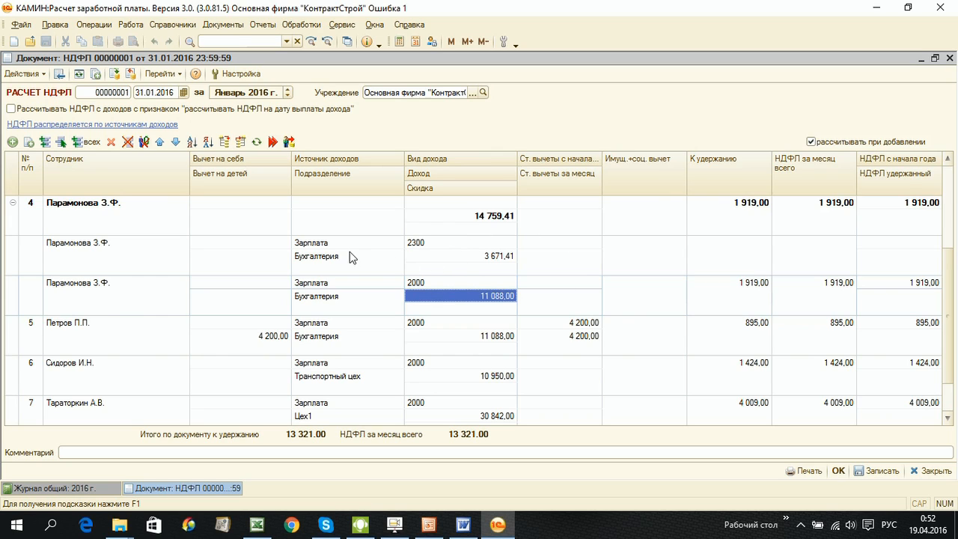
Step: Create a new Форма 6-НДФЛ from the general journal and calculate it for 1 квартал 2016 г
click(68, 485)
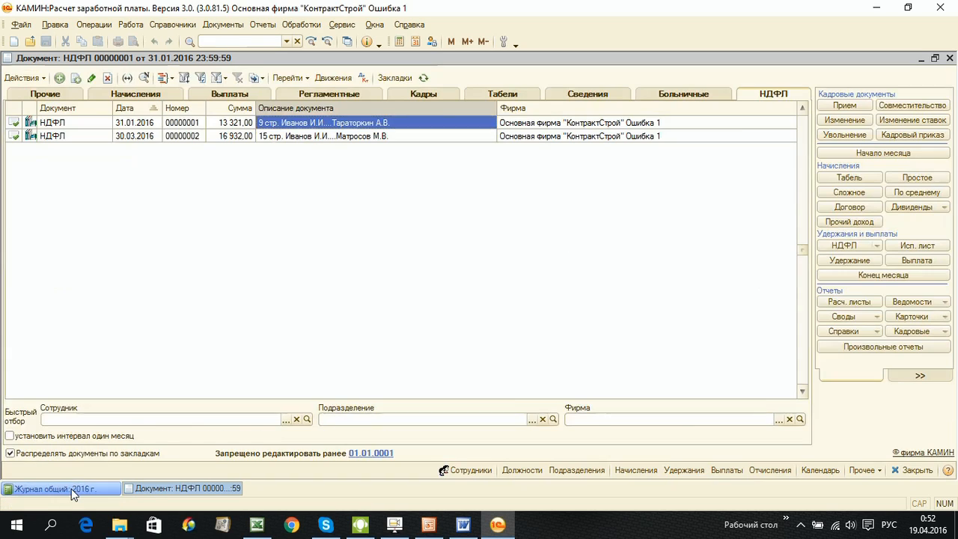
click(910, 375)
click(917, 301)
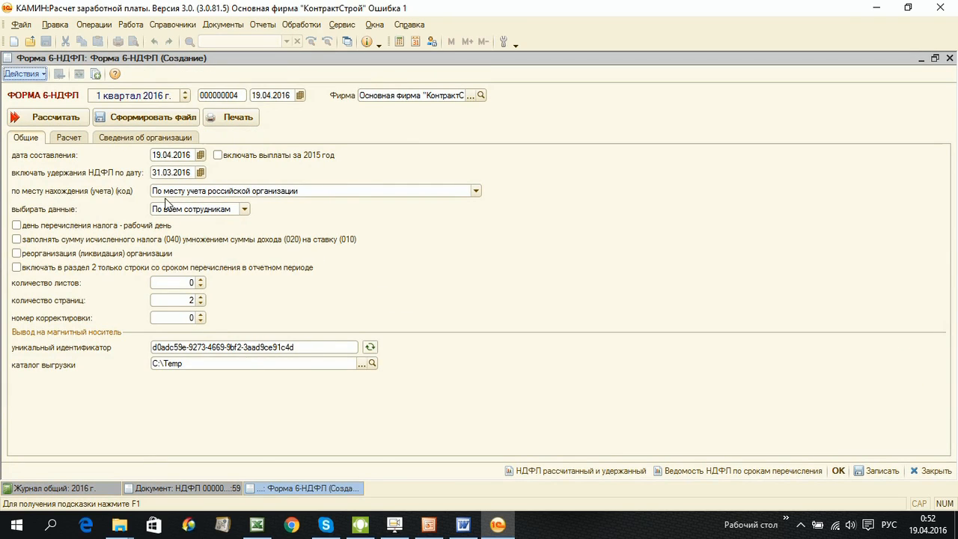
click(50, 117)
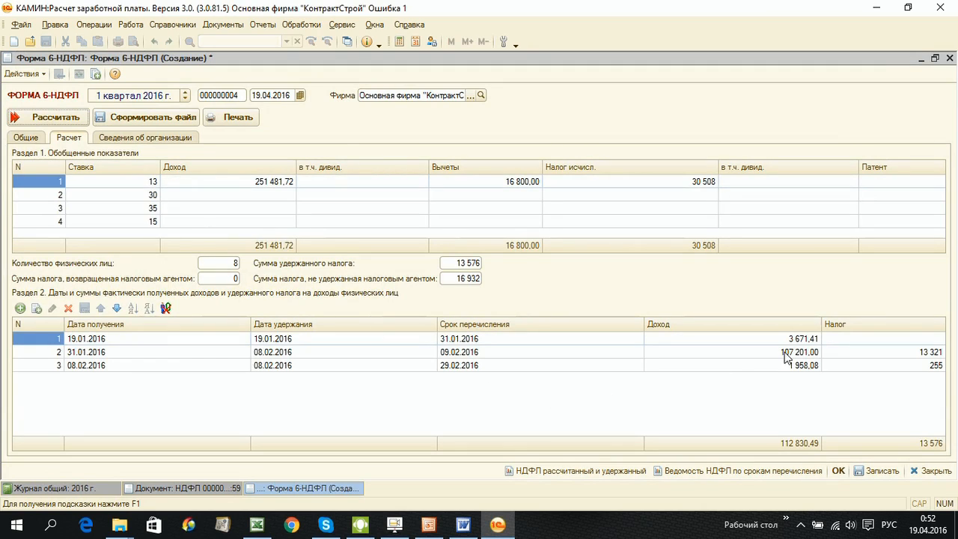
Step: Examine the receipt date, withholding date, transfer deadline, income and tax in the first row of Раздел 2
click(115, 340)
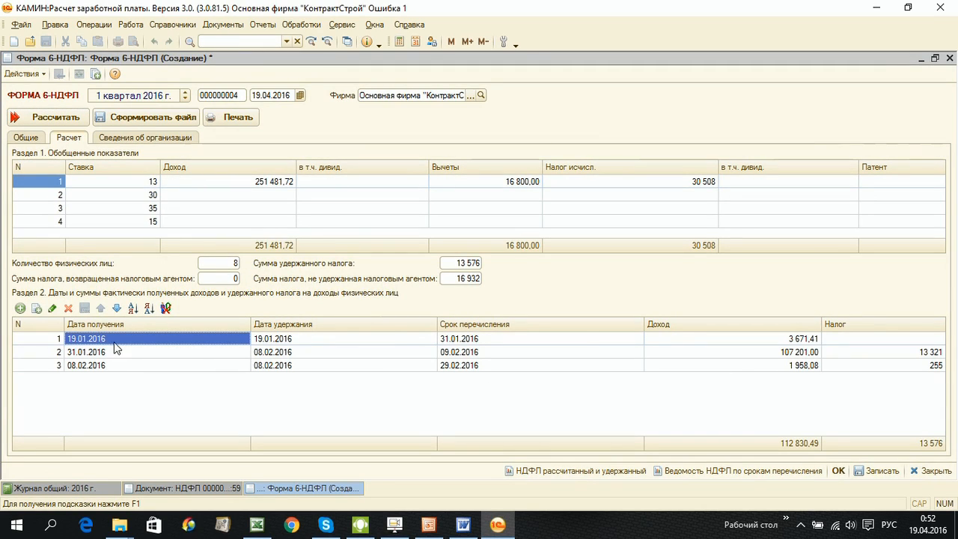
click(277, 341)
click(457, 341)
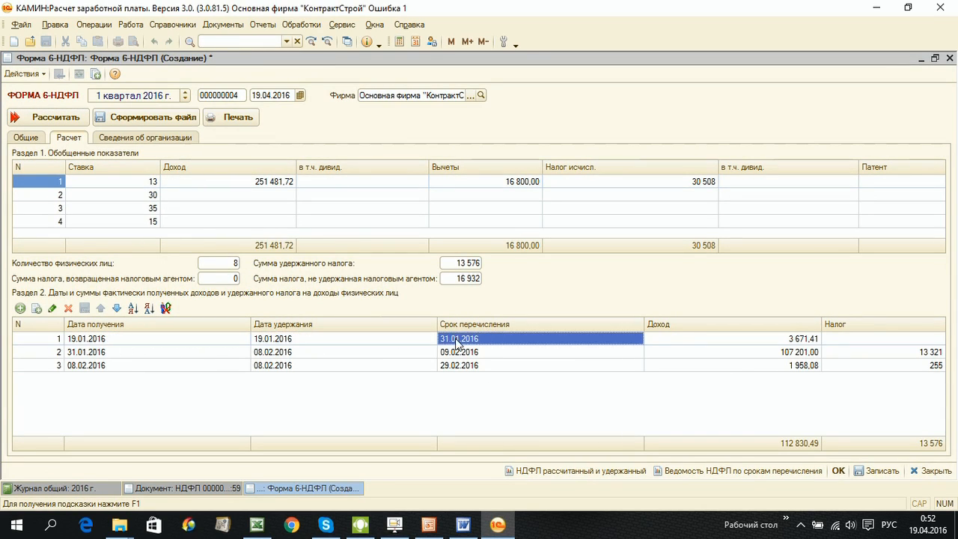
click(779, 343)
click(859, 340)
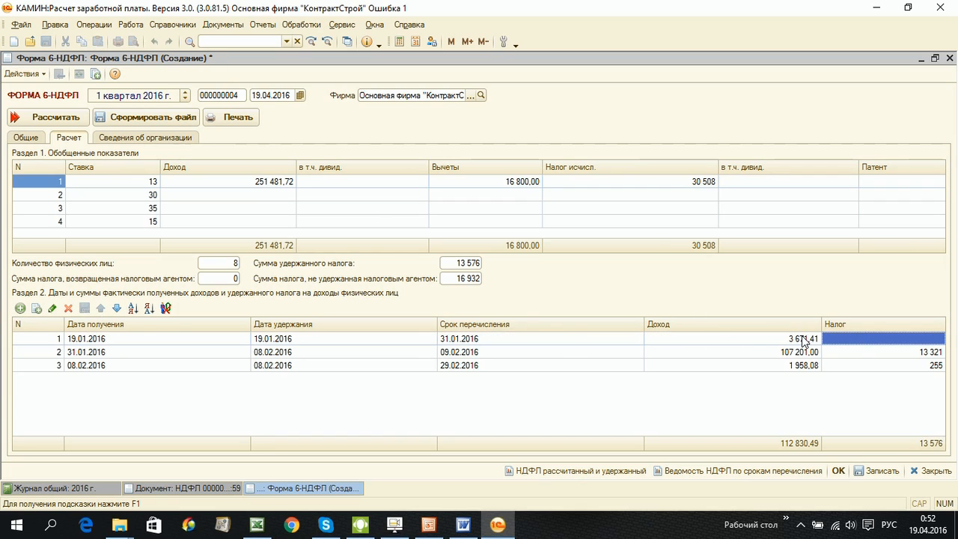
Step: Generate the Свод НДФЛ report for 2016 for the single selected employee, grouped by employee, month and income type
click(263, 23)
mouse_move(314, 115)
click(605, 119)
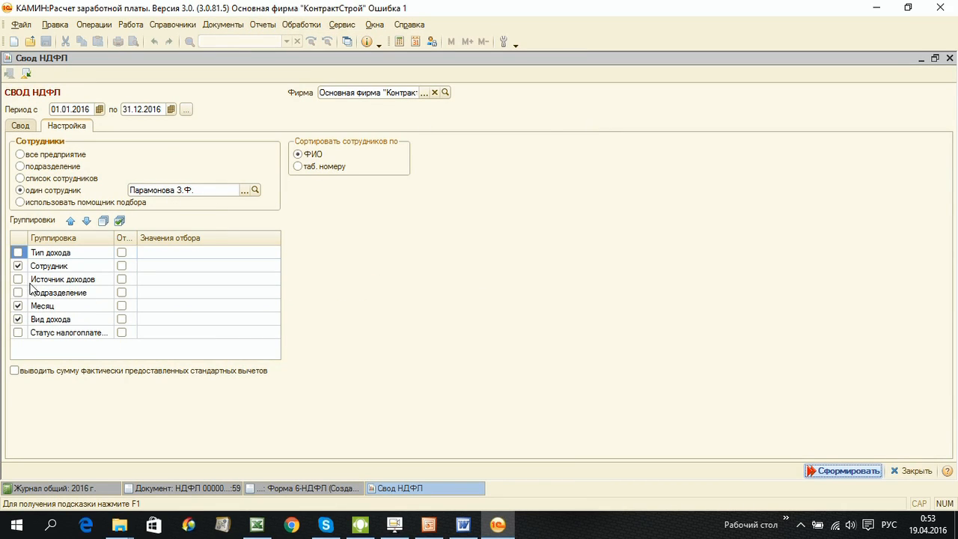
click(843, 470)
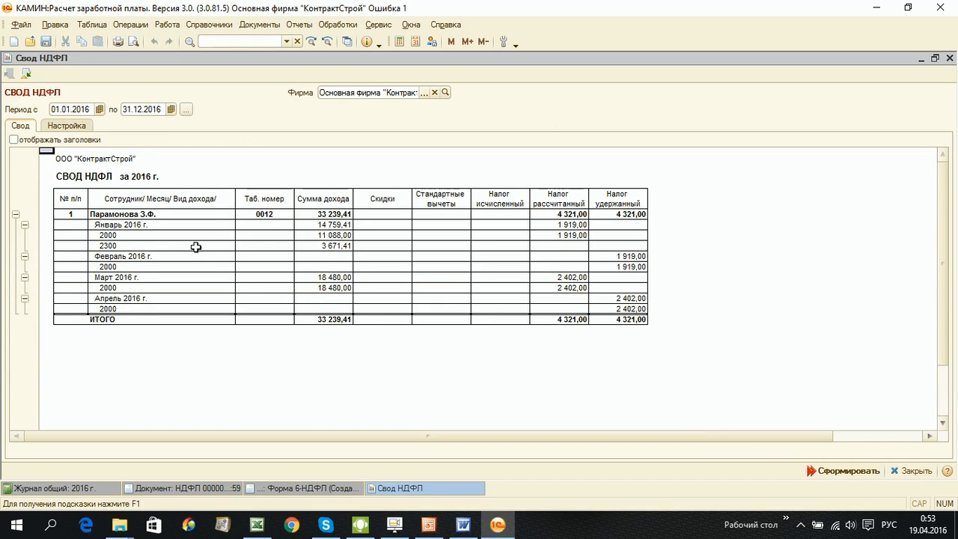
Step: Compare the January income and calculated tax for income codes 2000 and 2300 in the Свод НДФЛ report
click(341, 236)
click(329, 245)
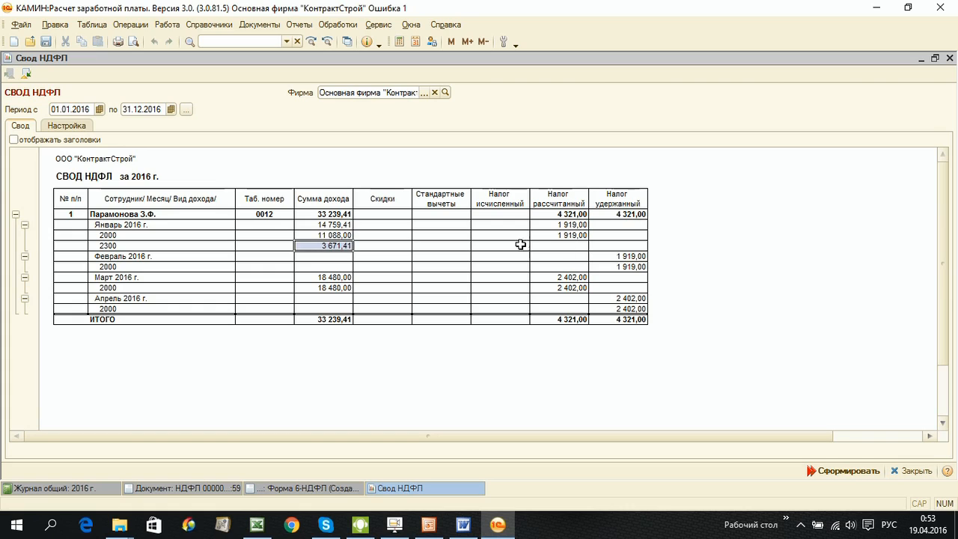
click(328, 235)
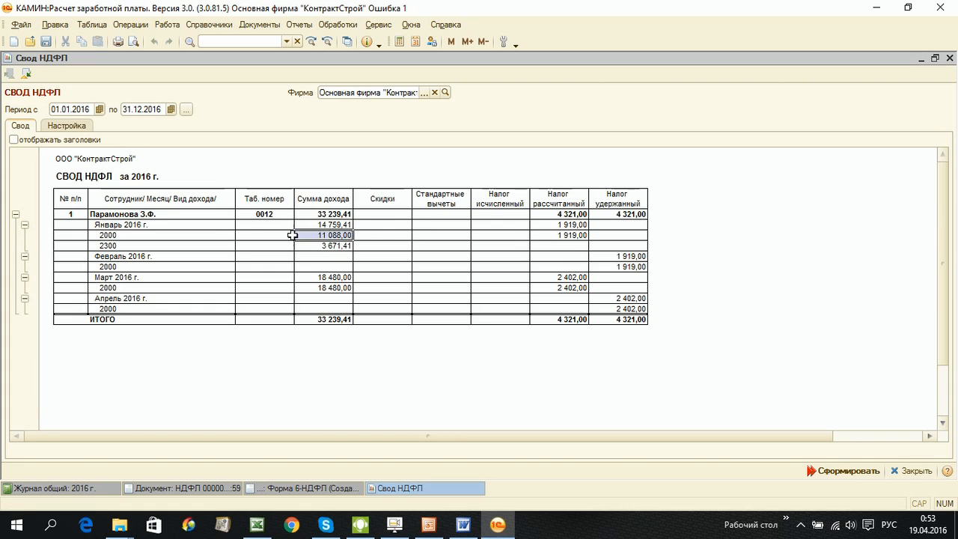
click(560, 236)
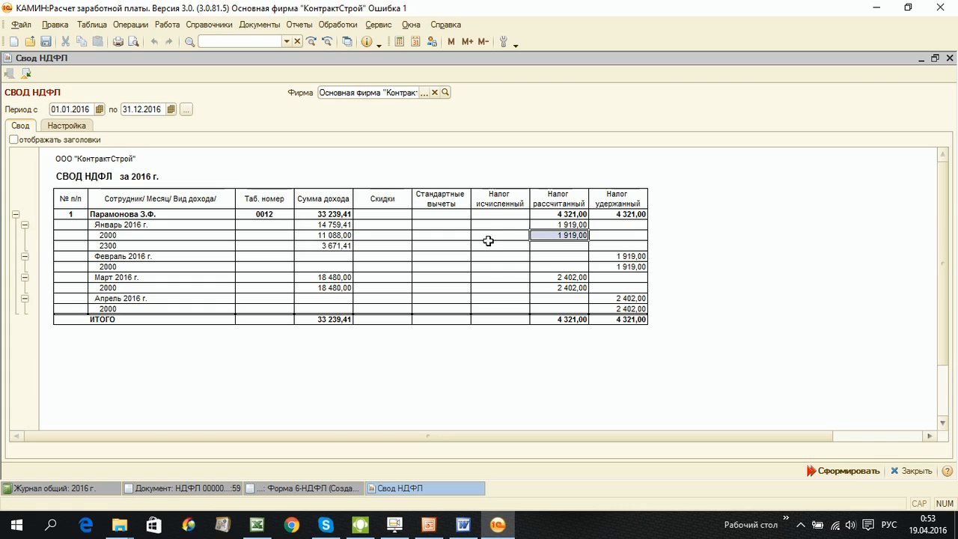
click(653, 234)
click(283, 247)
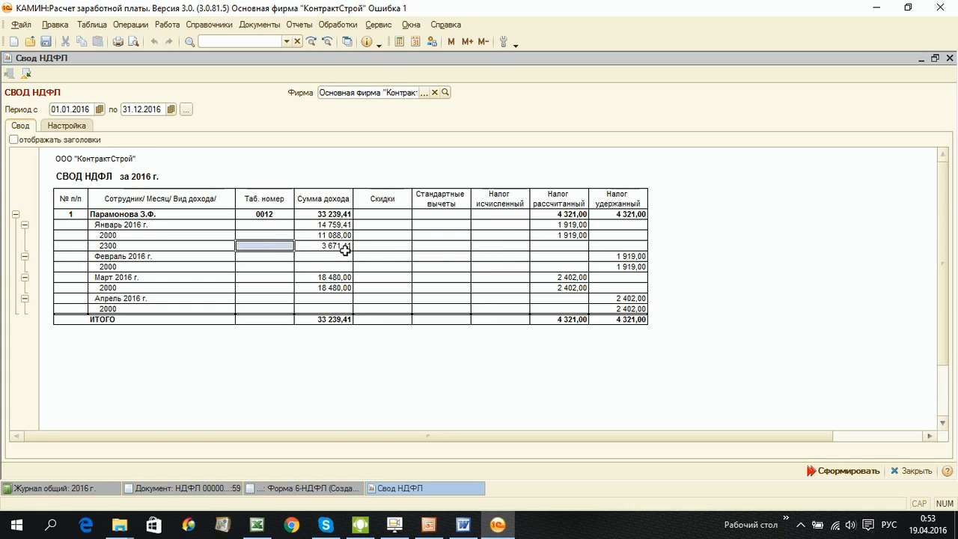
click(345, 248)
click(558, 247)
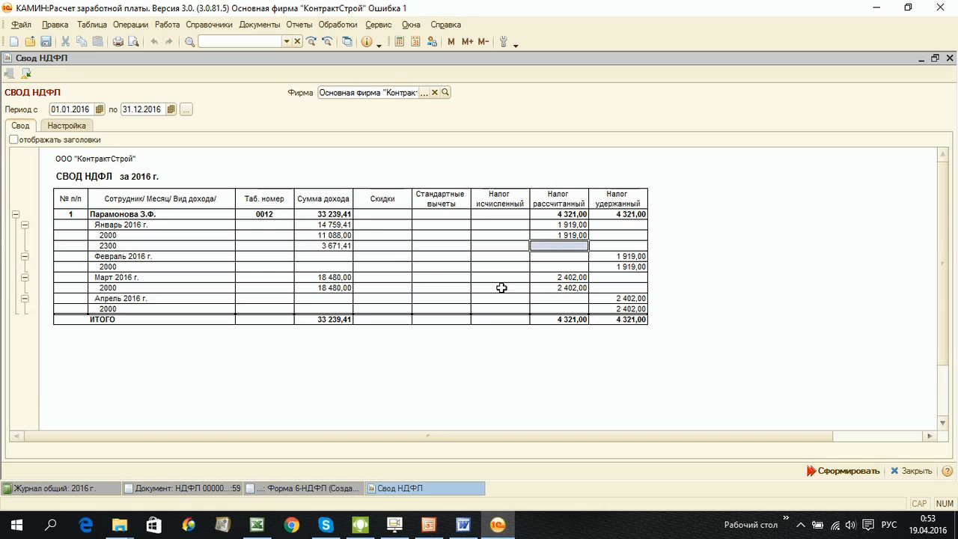
Step: Review the January code rows against the standard deductions column and the employee's total row
click(303, 235)
click(313, 246)
click(173, 223)
click(325, 244)
click(433, 235)
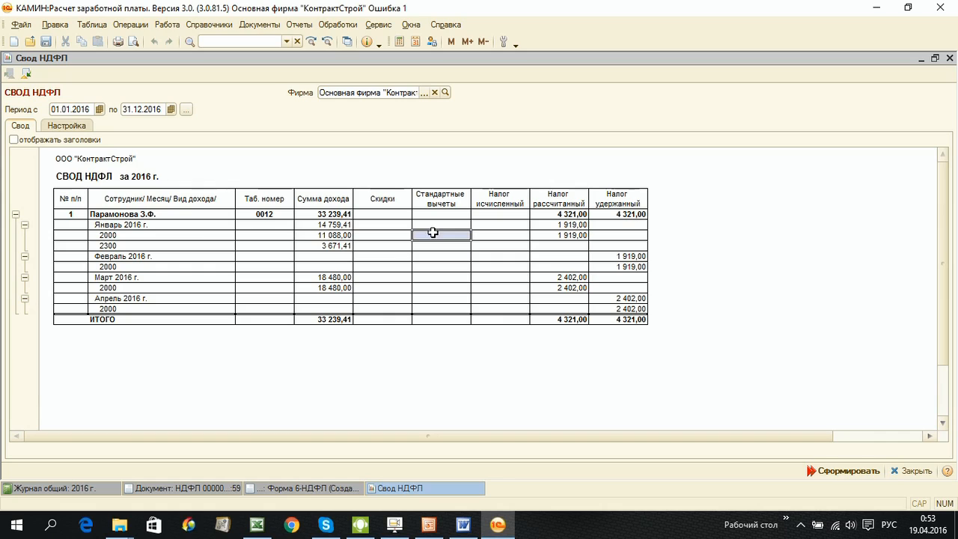
click(182, 235)
click(430, 225)
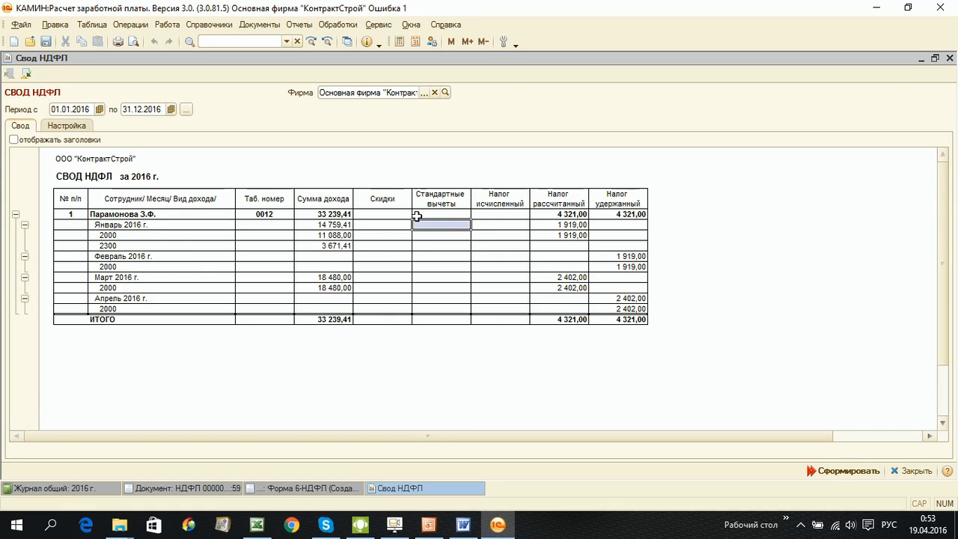
click(433, 214)
click(426, 225)
Step: Turn off the Вид дохода grouping, regenerate the Свод НДФЛ report and check the calculated tax for January
click(67, 125)
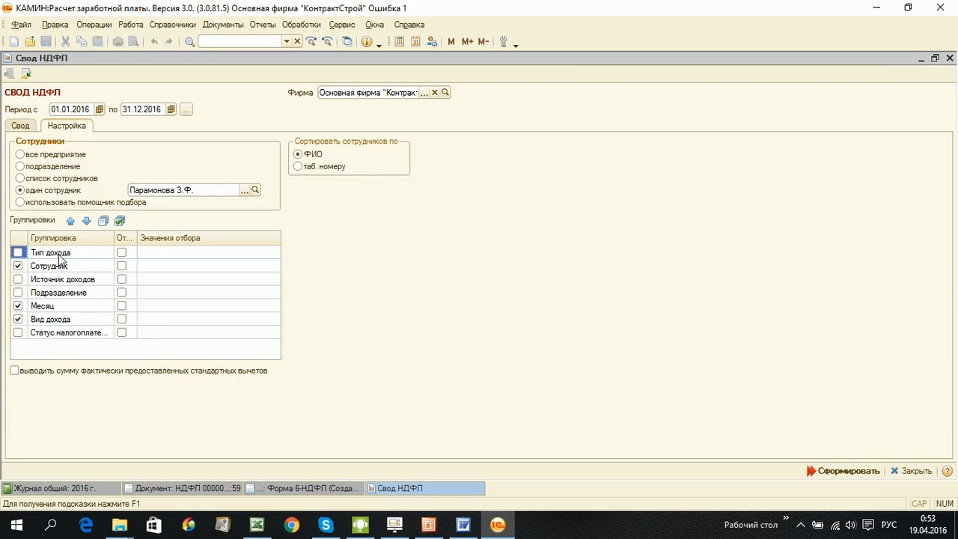
click(18, 319)
click(844, 471)
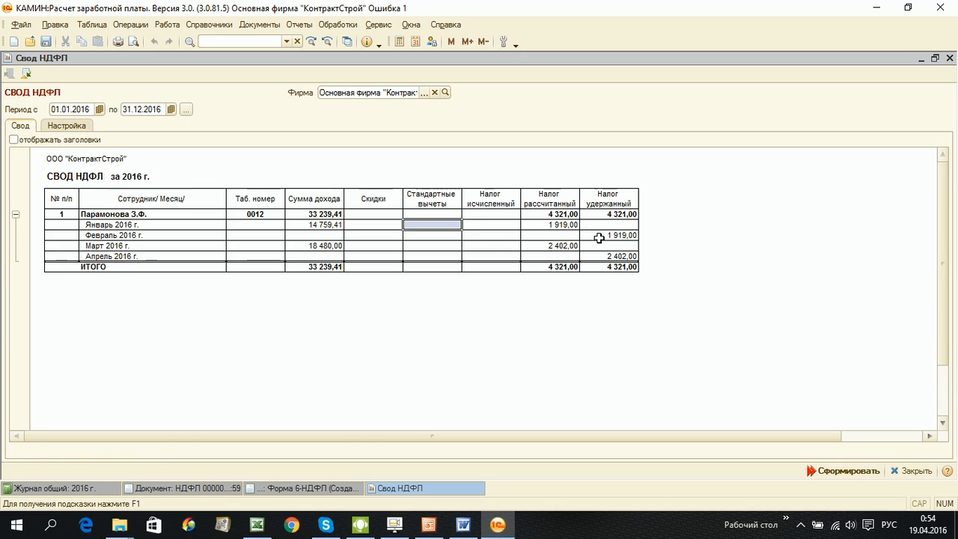
click(563, 225)
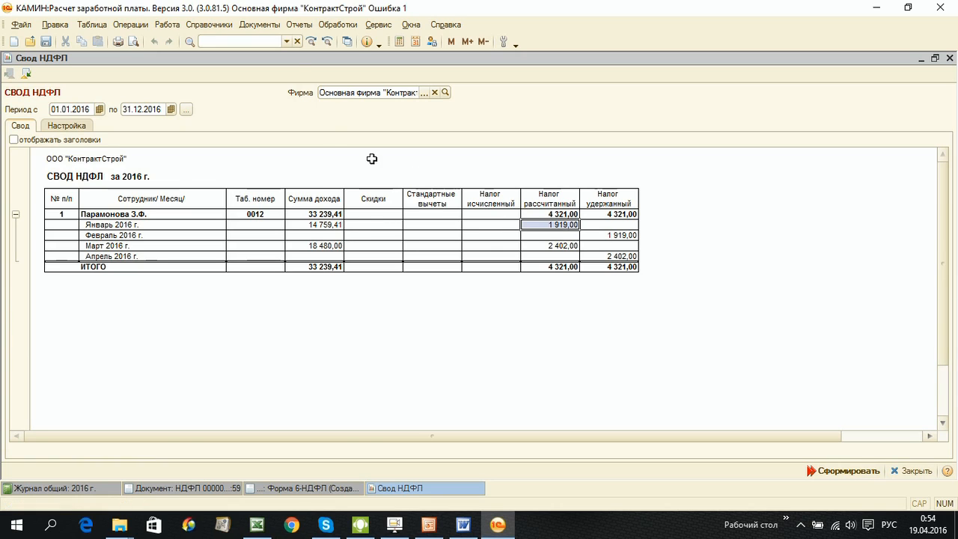
Step: Open the report Сравнение НДФЛ рассчитанного и удержанного and set its period to 01.01.2016–31.12.2016
click(299, 24)
mouse_move(367, 115)
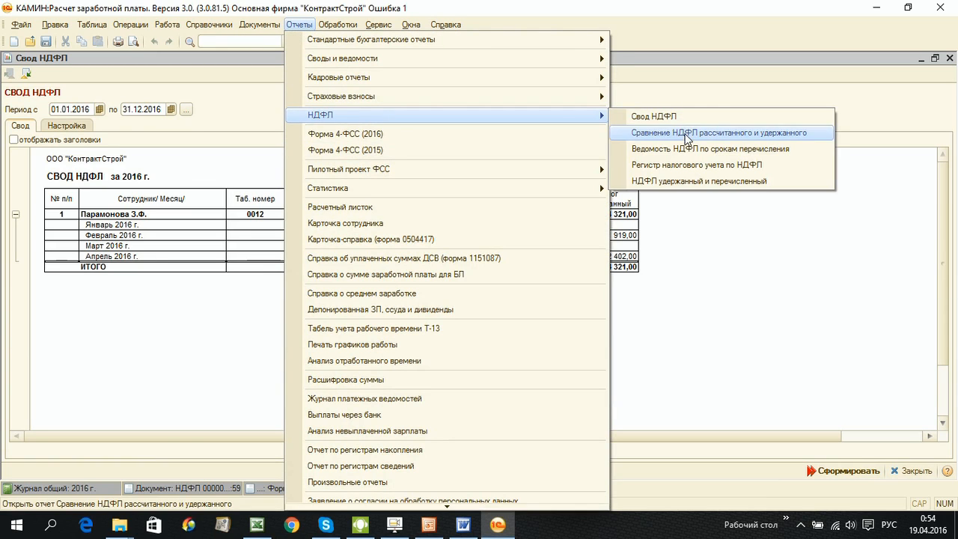
click(689, 131)
click(186, 109)
click(373, 221)
click(390, 350)
Step: Add the Период действия grouping, place it between Сотрудник and Документ, and generate the comparison report
click(69, 125)
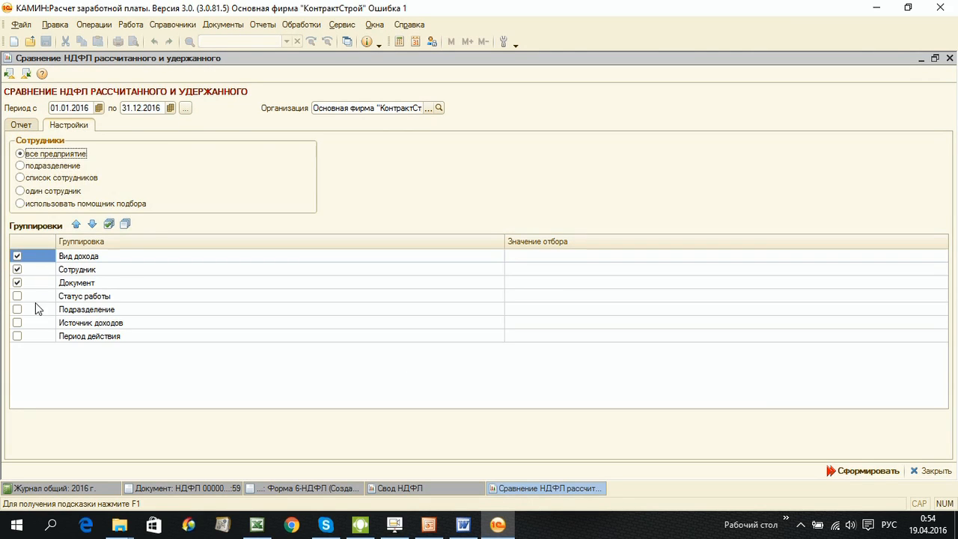
click(16, 337)
click(76, 225)
click(75, 224)
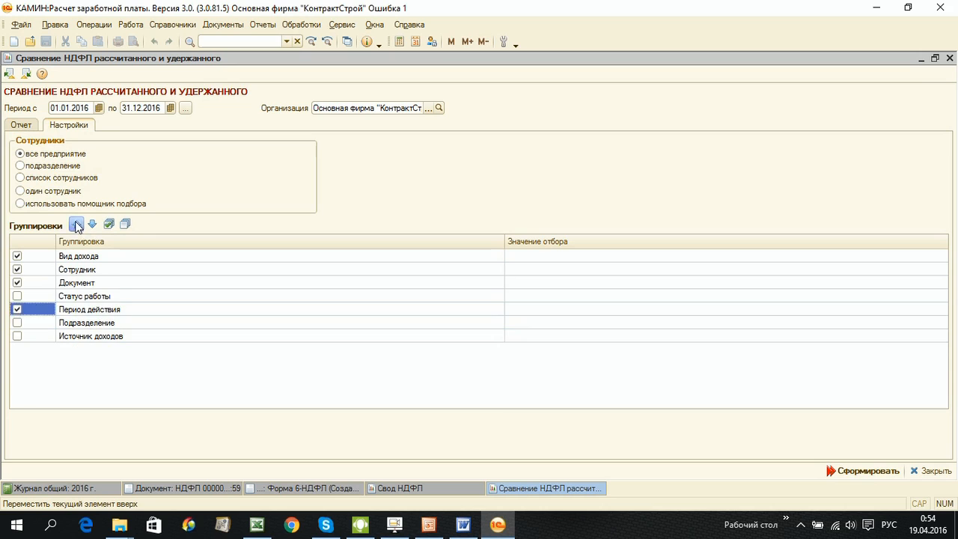
click(76, 224)
click(76, 225)
click(864, 470)
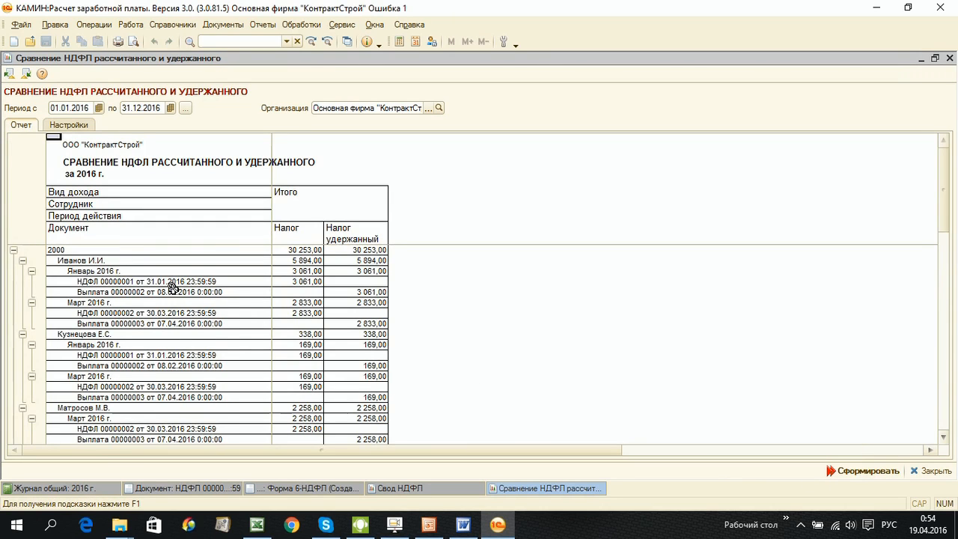
Step: Find the chief accountant's entry under income code 2000 in the comparison report and check the calculated tax for January
scroll(173, 292, down, 10)
scroll(174, 297, up, 10)
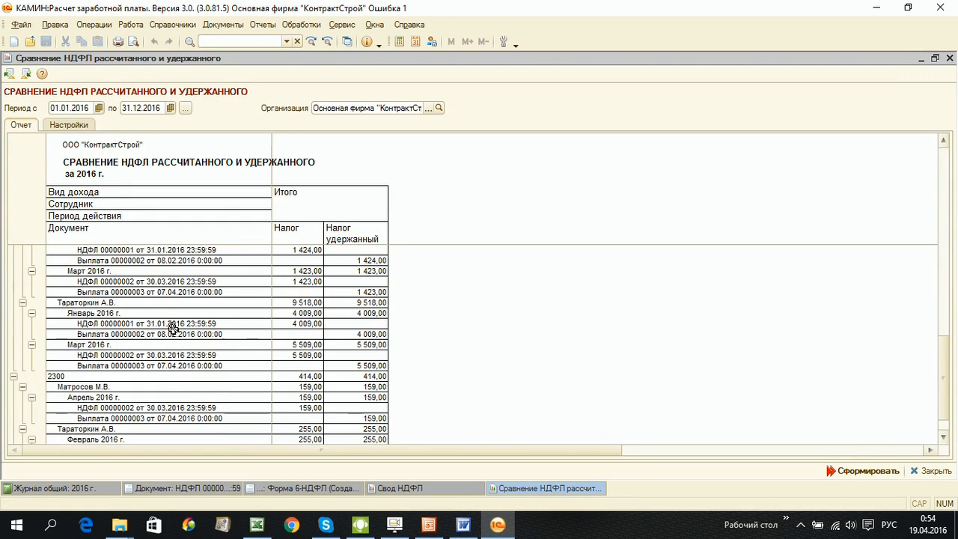
scroll(182, 367, up, 3)
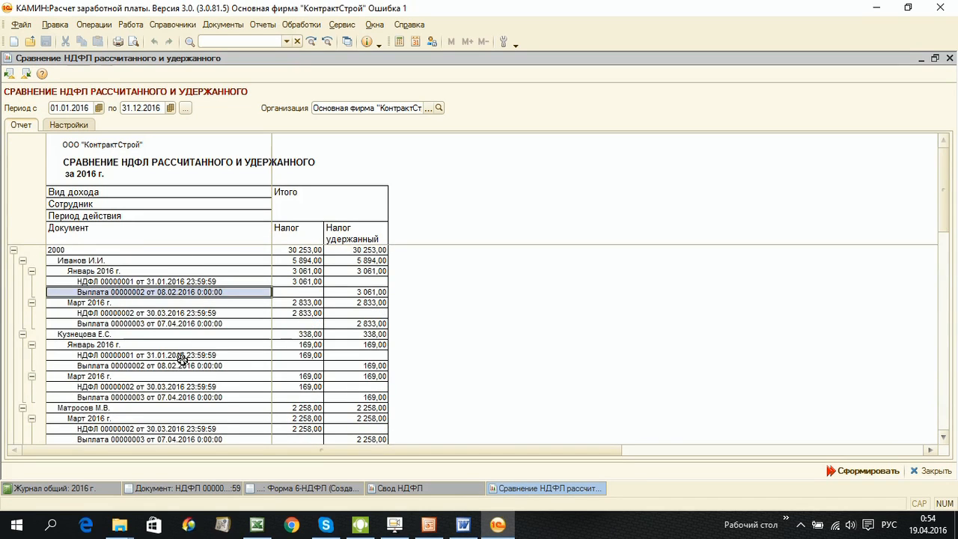
scroll(192, 371, down, 5)
click(143, 398)
click(311, 407)
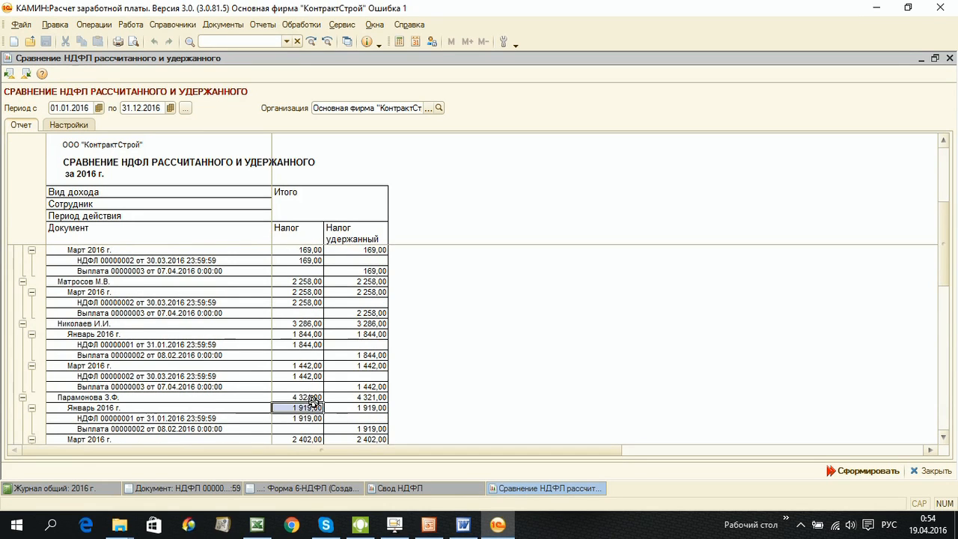
Step: Open the report Ведомость НДФЛ по срокам перечисления, add the Сотрудник grouping alongside Вид дохода and generate it
scroll(174, 421, down, 1)
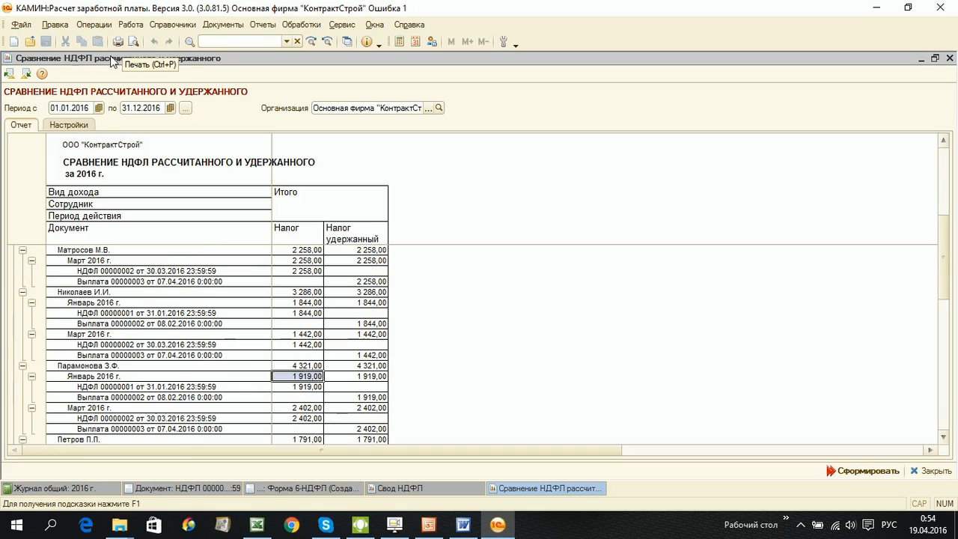
click(263, 24)
mouse_move(335, 114)
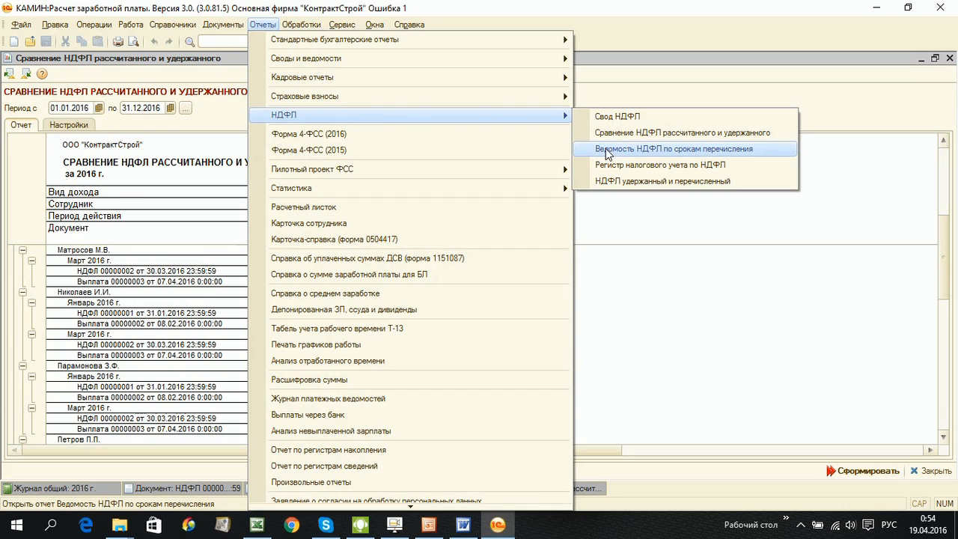
click(665, 149)
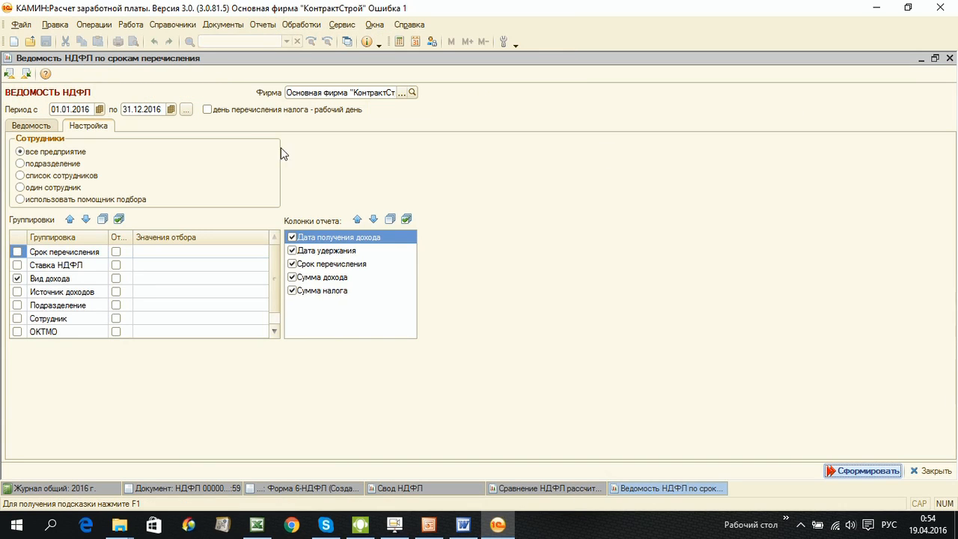
click(17, 318)
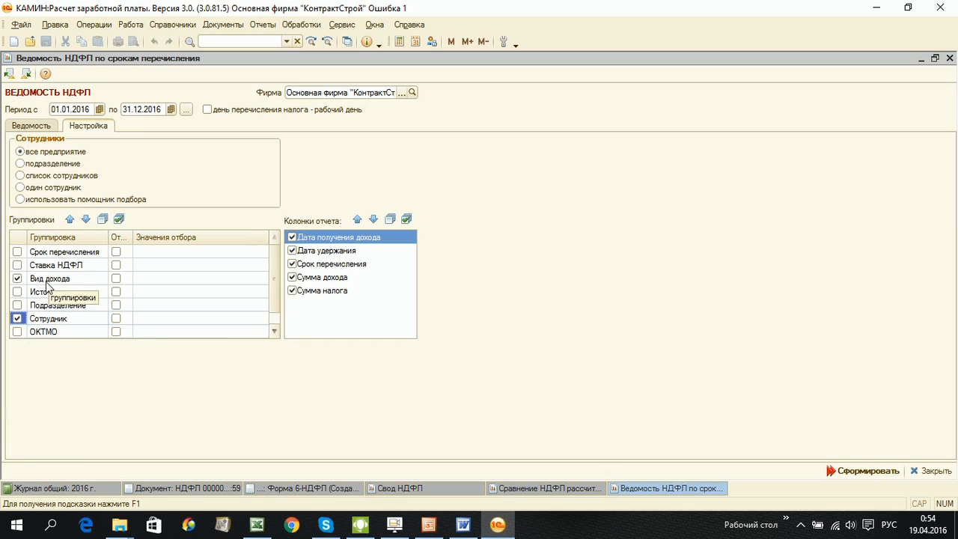
scroll(51, 328, down, 1)
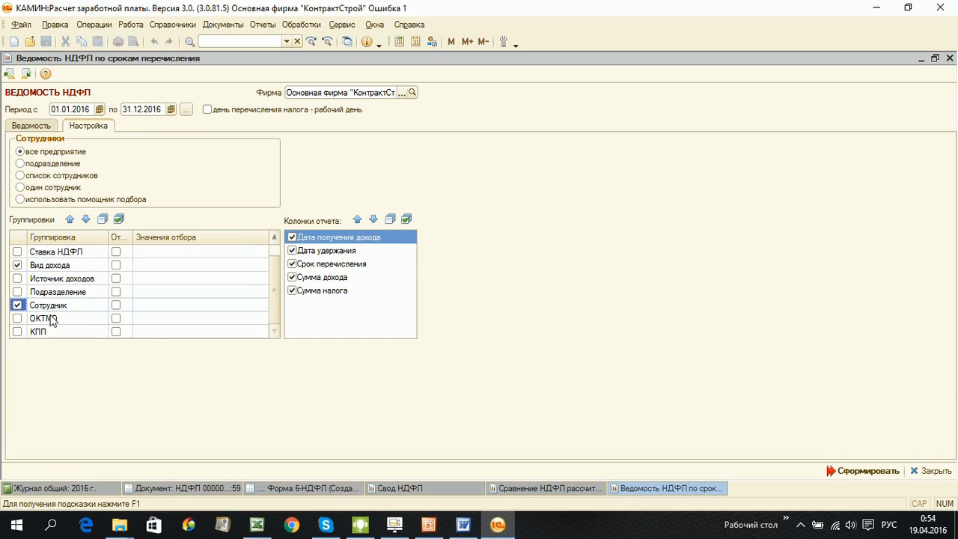
click(863, 470)
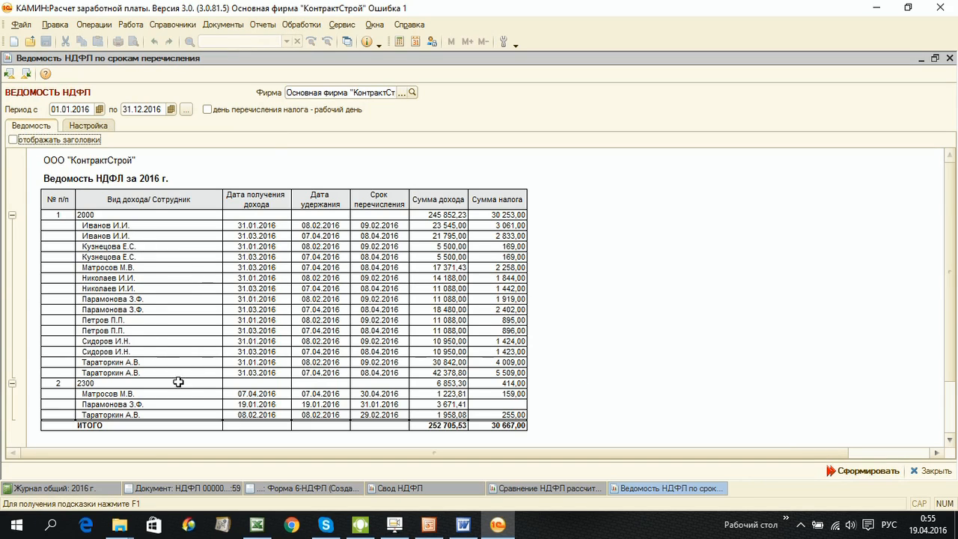
Step: Check the chief accountant's sick pay row under income code 2300: receipt date, transfer deadline, income amount and tax amount
click(502, 404)
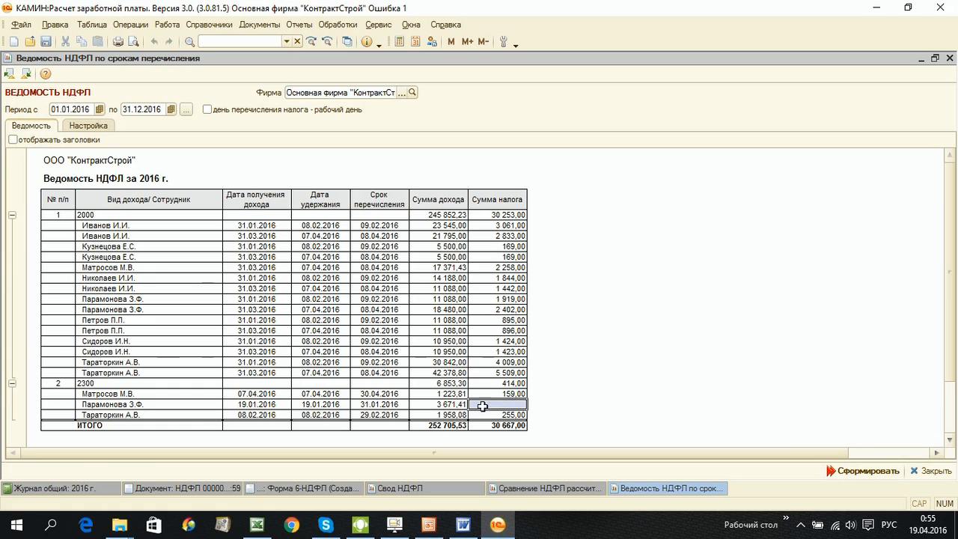
click(268, 405)
click(381, 404)
click(437, 404)
click(485, 404)
Step: Try to cancel the posting of the НДФЛ document dated 31.01.2016 in the general journal
click(110, 486)
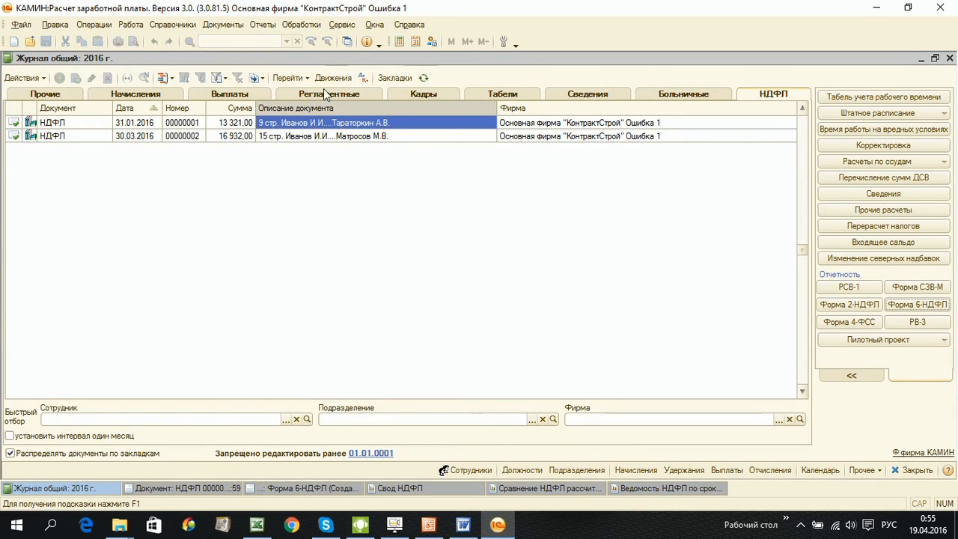
click(229, 93)
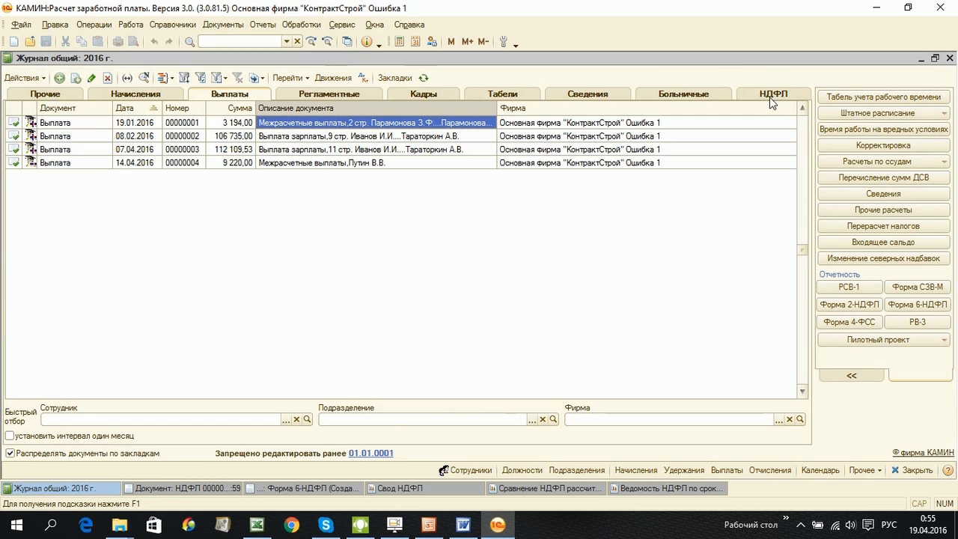
click(800, 98)
right_click(282, 124)
click(322, 252)
click(483, 282)
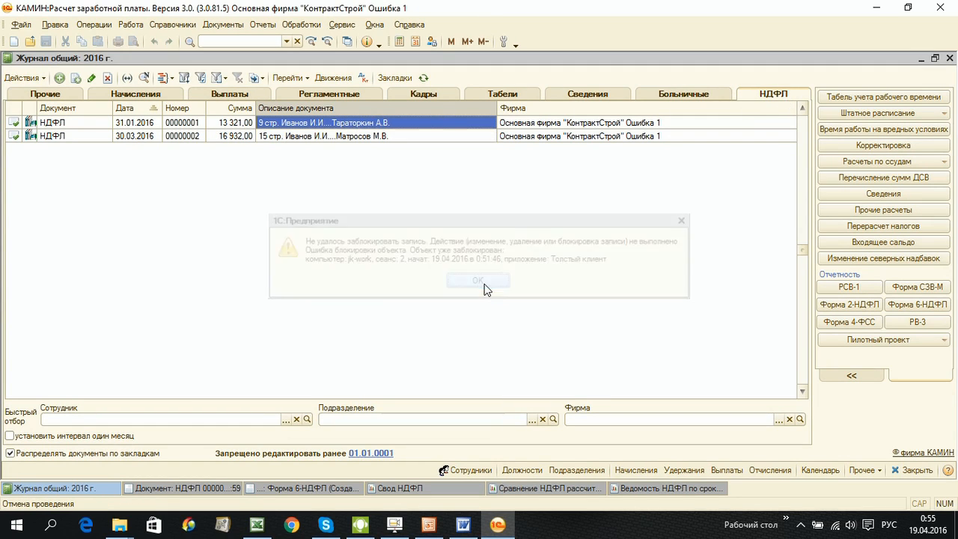
Step: Close the Форма 6-НДФЛ without saving its changes and close the open НДФЛ document for January 2016
right_click(275, 489)
click(318, 463)
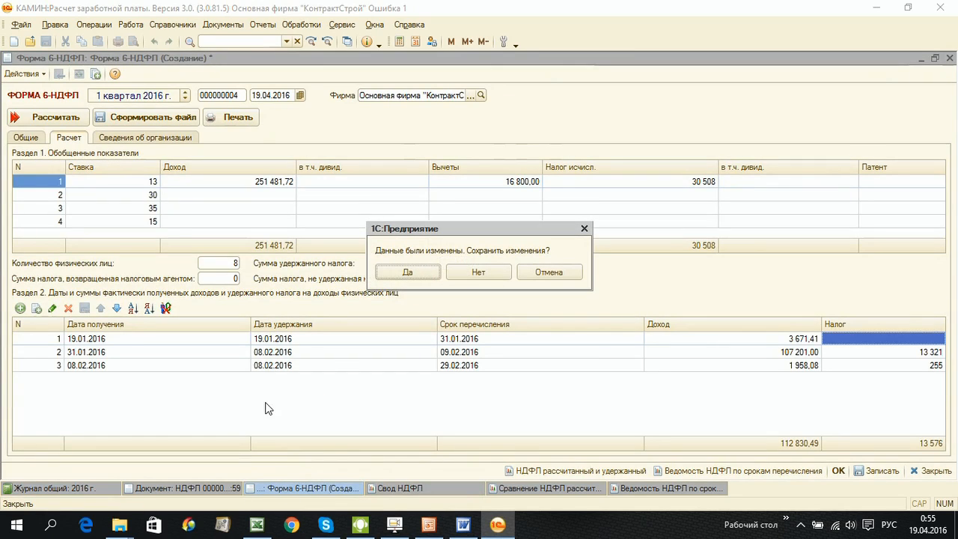
click(476, 280)
right_click(219, 491)
click(238, 464)
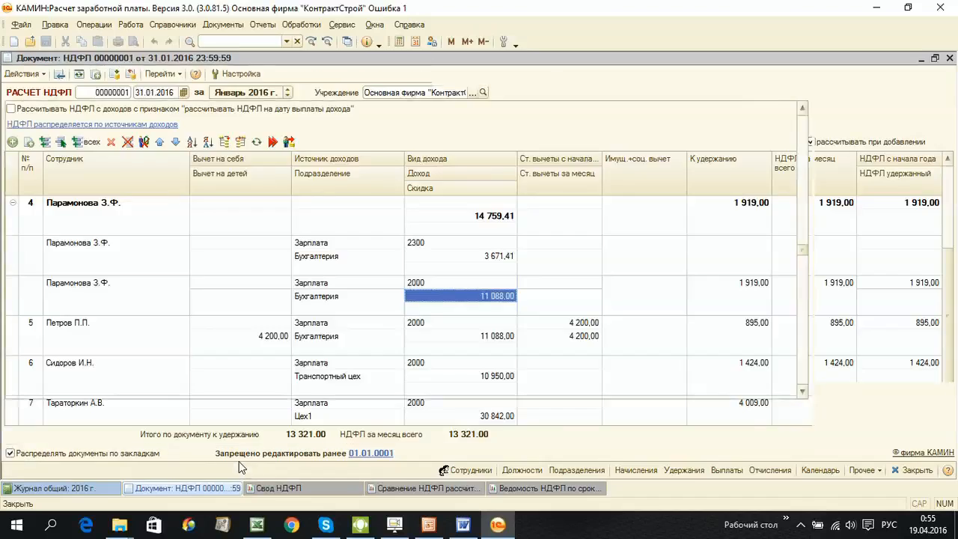
Step: Cancel the posting of the НДФЛ document dated 31.01.2016 and of the Межрасчетные выплаты payout dated 19.01.2016
right_click(331, 129)
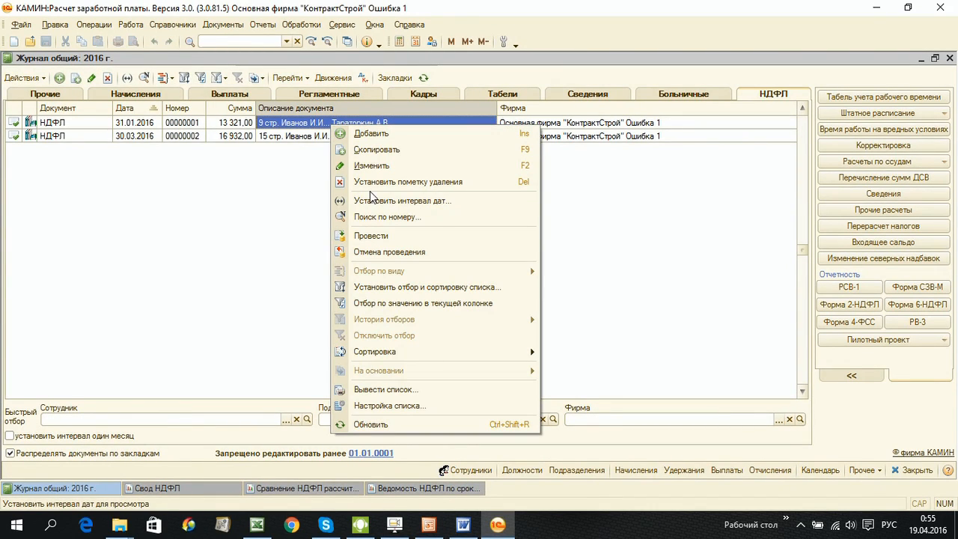
click(371, 250)
click(253, 92)
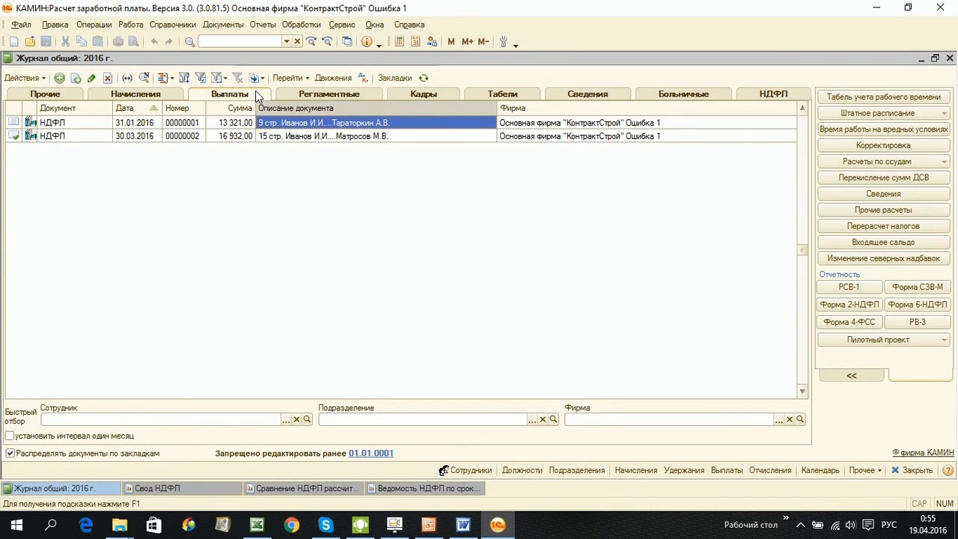
right_click(303, 123)
click(338, 248)
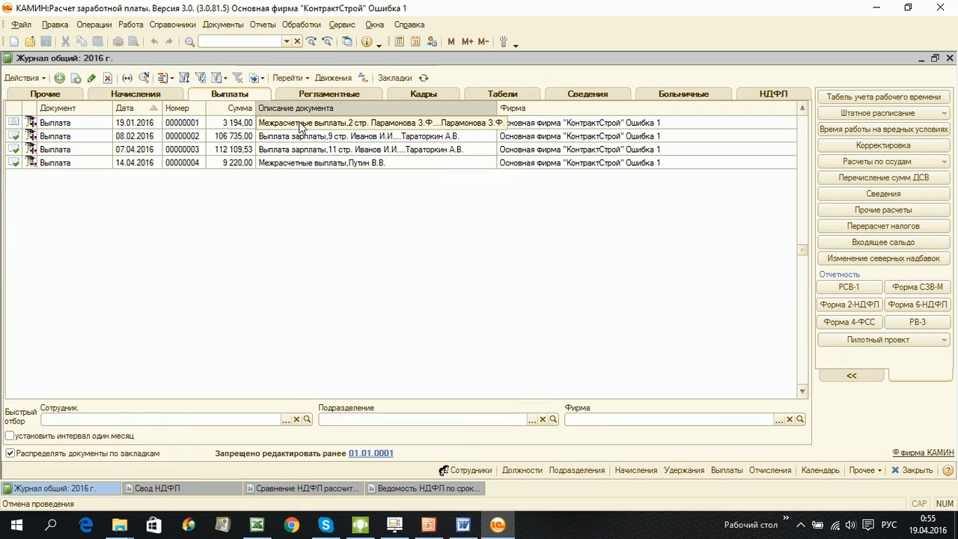
Step: Open the payout dated 19.01.2016, check its withheld НДФЛ and open it in the Межрасчетные выплаты assistant
double_click(300, 123)
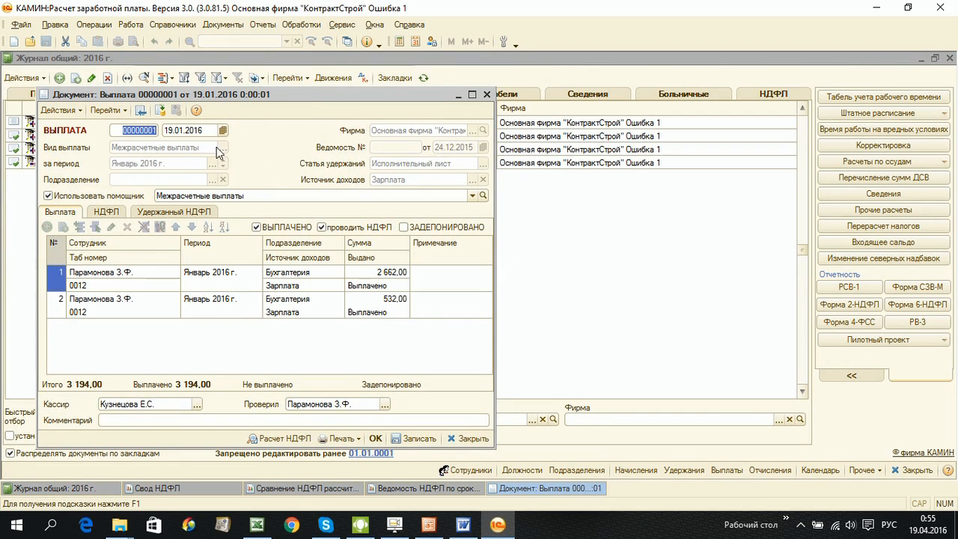
click(150, 213)
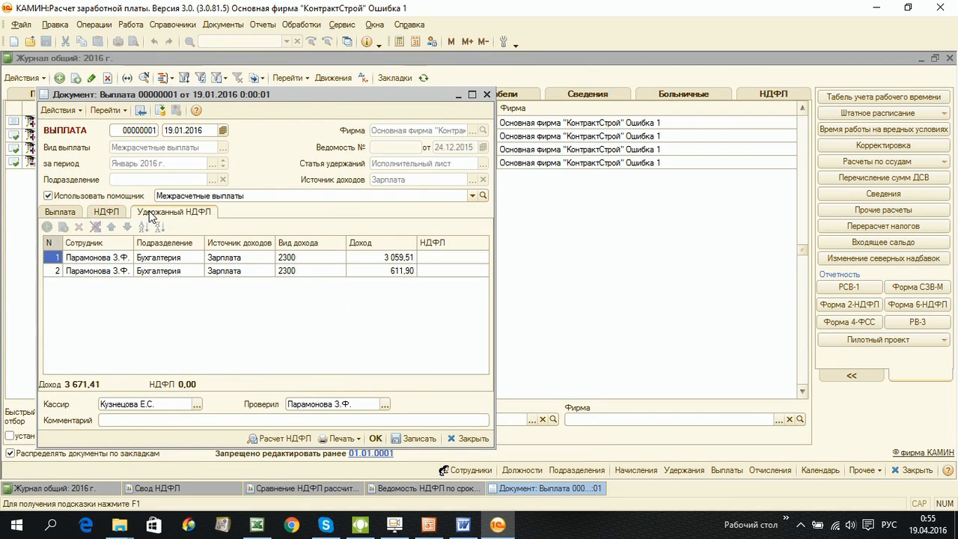
click(480, 196)
click(805, 321)
click(569, 296)
click(545, 315)
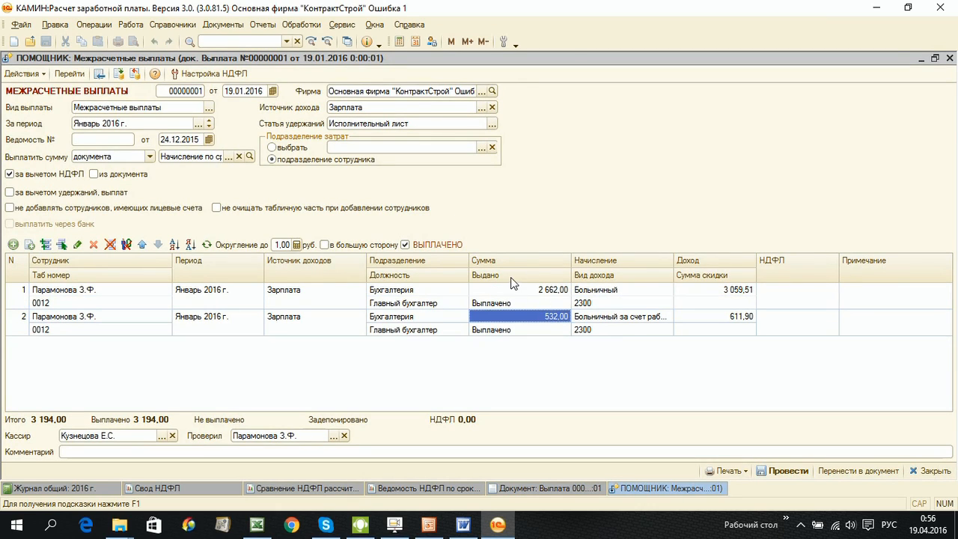
Step: Output the assistant's payout rows as a list in a separate spreadsheet for comparison
right_click(485, 342)
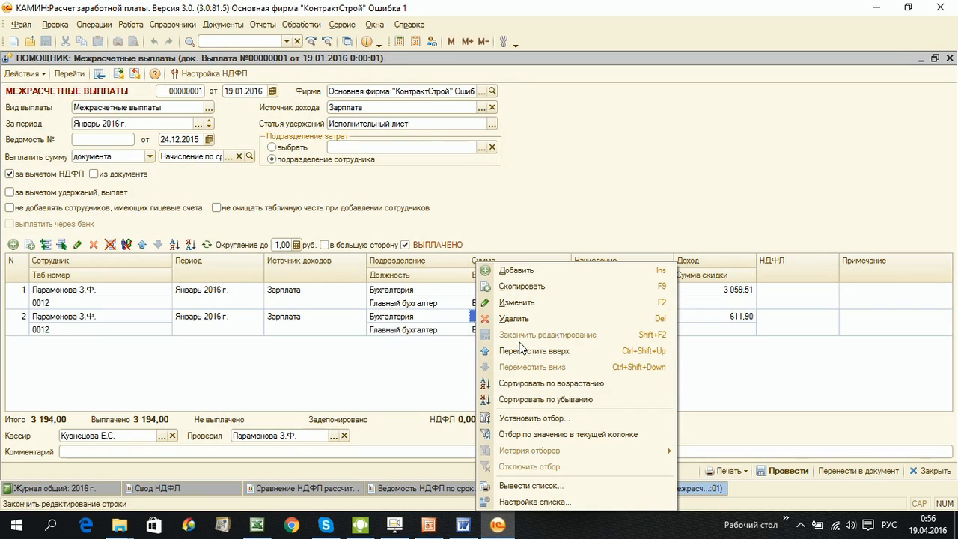
click(533, 485)
click(569, 182)
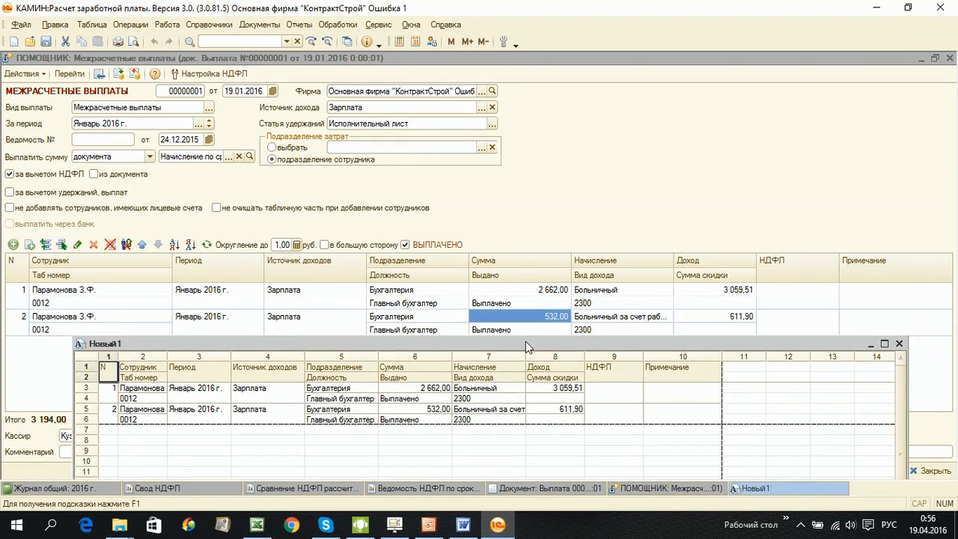
Step: Recalculate the sick pay rows in the payout assistant and compare their amounts with the output list
click(761, 295)
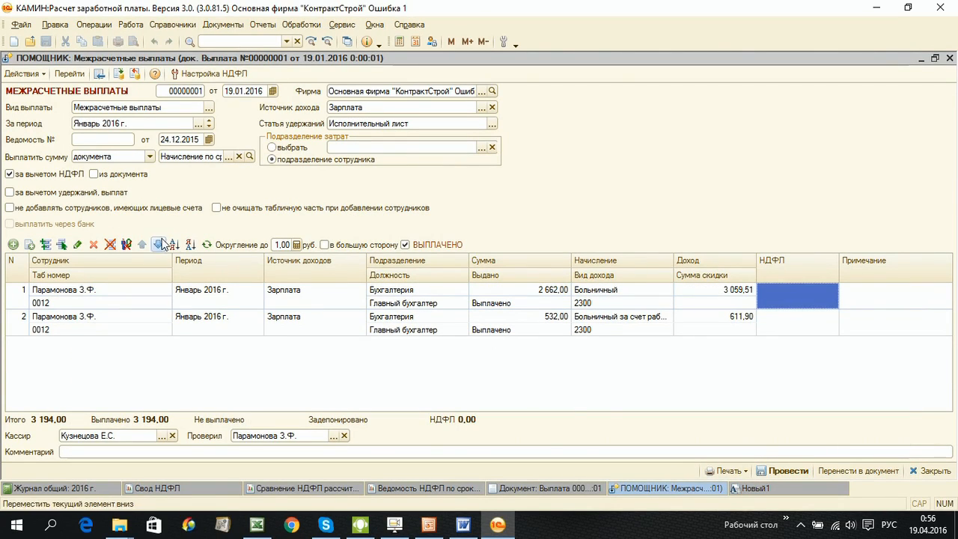
click(206, 246)
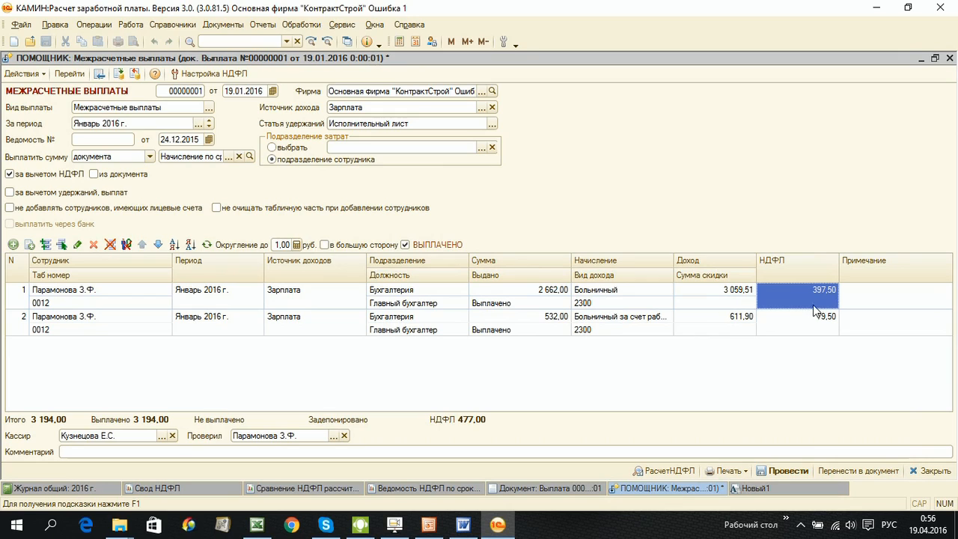
click(793, 487)
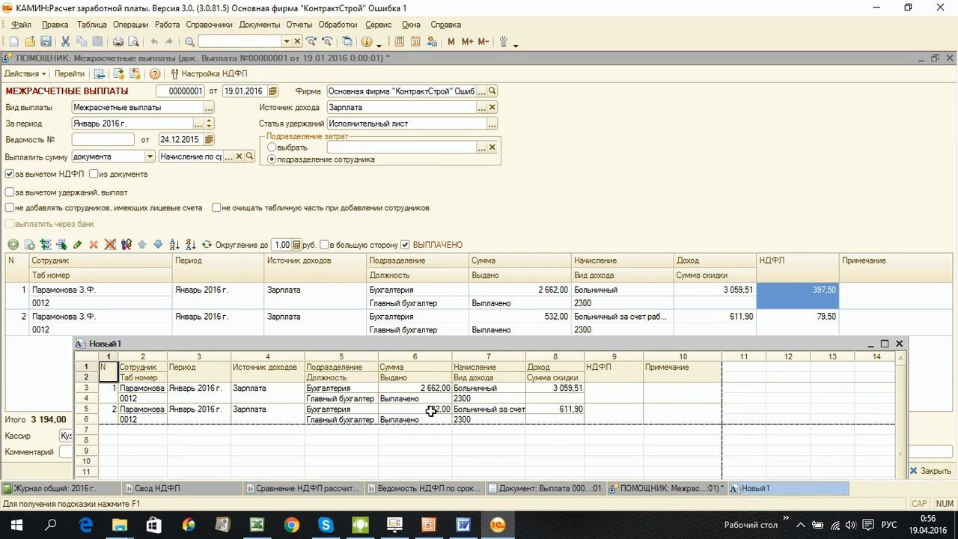
Step: Post the recalculated payout dated 19.01.2016 from the assistant and close the comparison spreadsheet
click(550, 302)
click(779, 472)
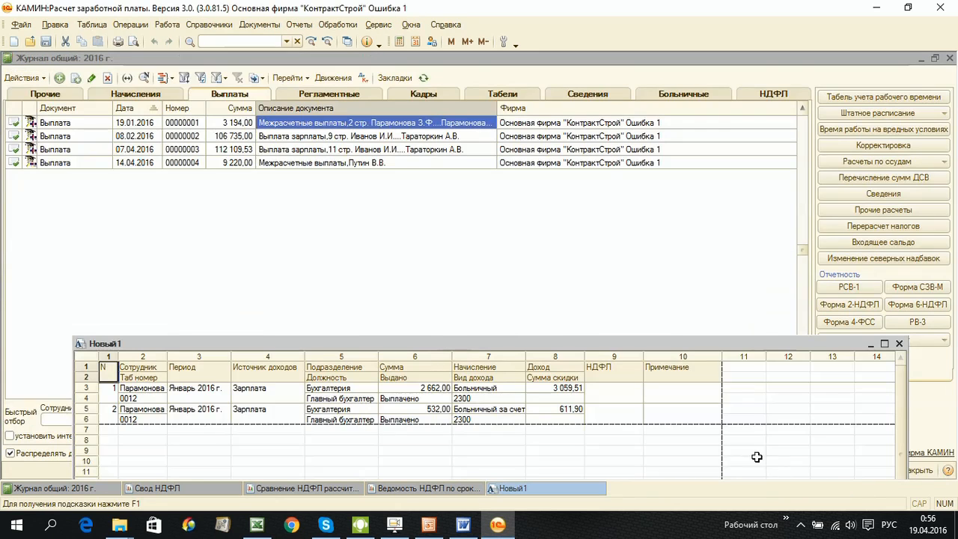
click(900, 343)
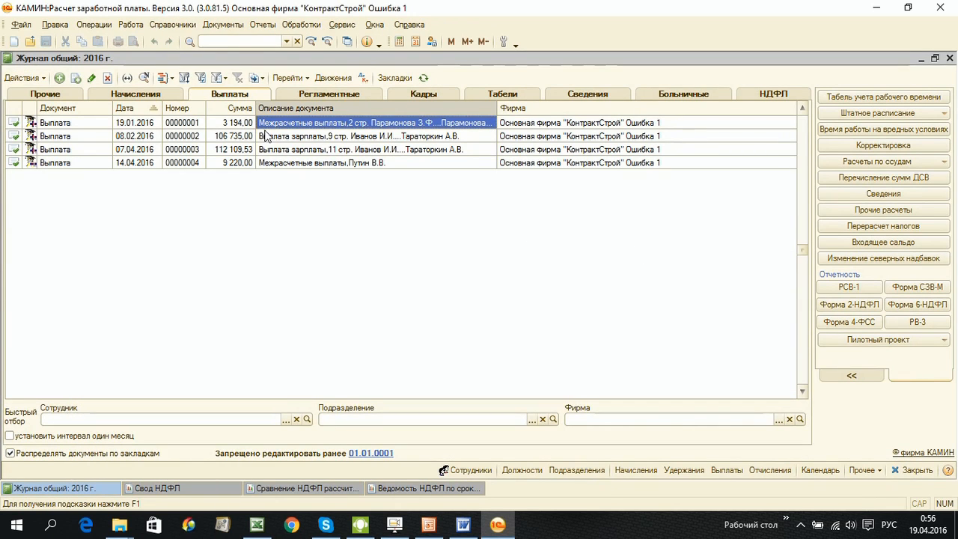
Step: Open the НДФЛ document dated 31.01.2016 and recalculate the tax for the chief accountant's row
click(752, 98)
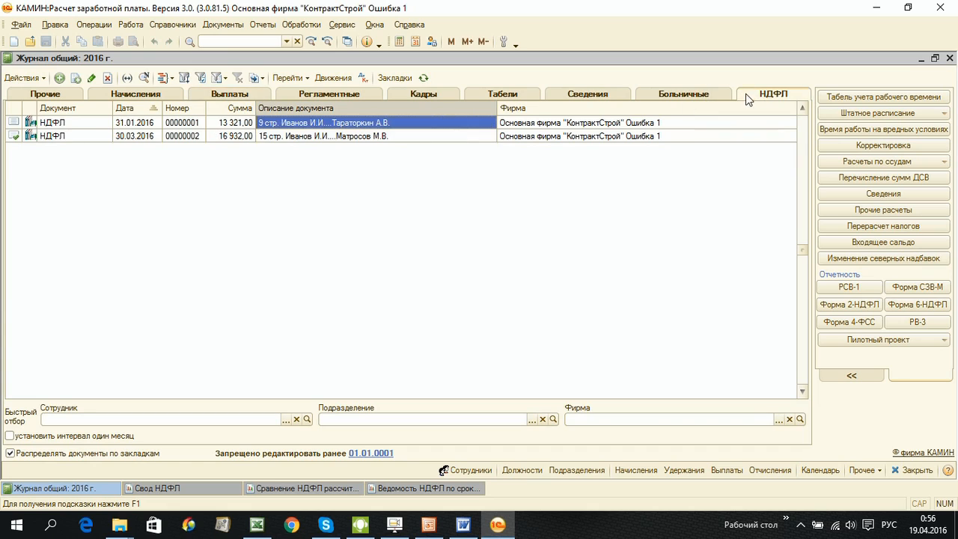
double_click(271, 126)
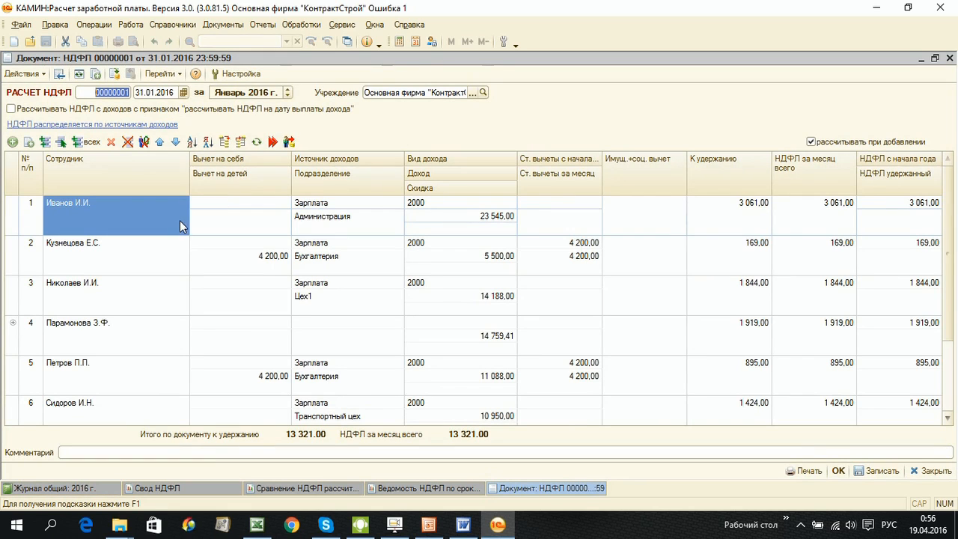
click(98, 334)
click(273, 142)
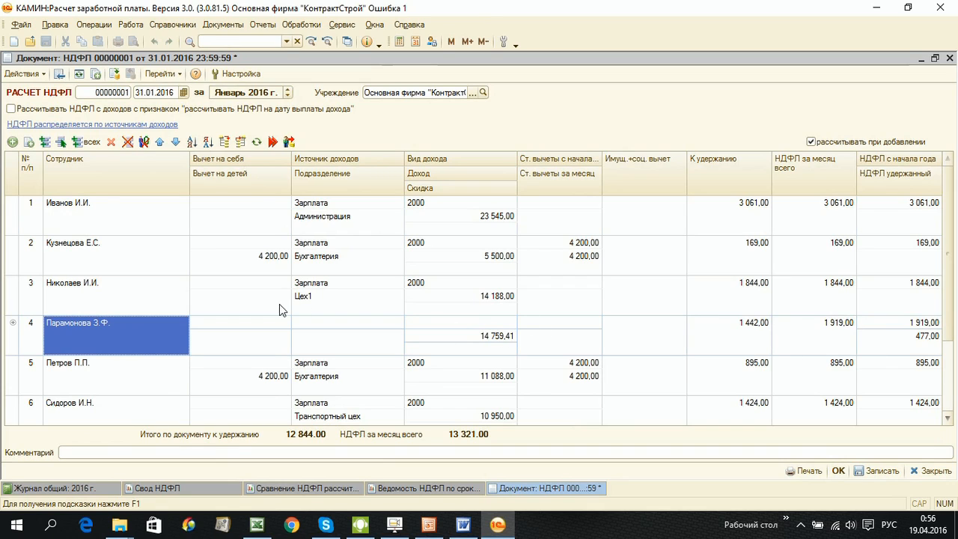
Step: Expand the chief accountant's row, check the tax under income codes 2300 and 2000, and post and close the НДФЛ document
click(15, 322)
click(483, 378)
click(889, 370)
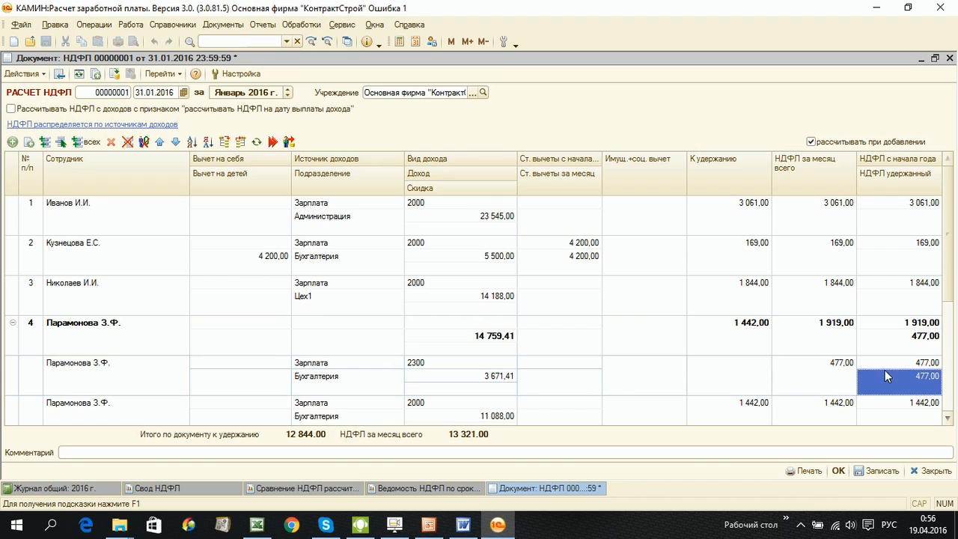
scroll(889, 370, down, 3)
click(825, 290)
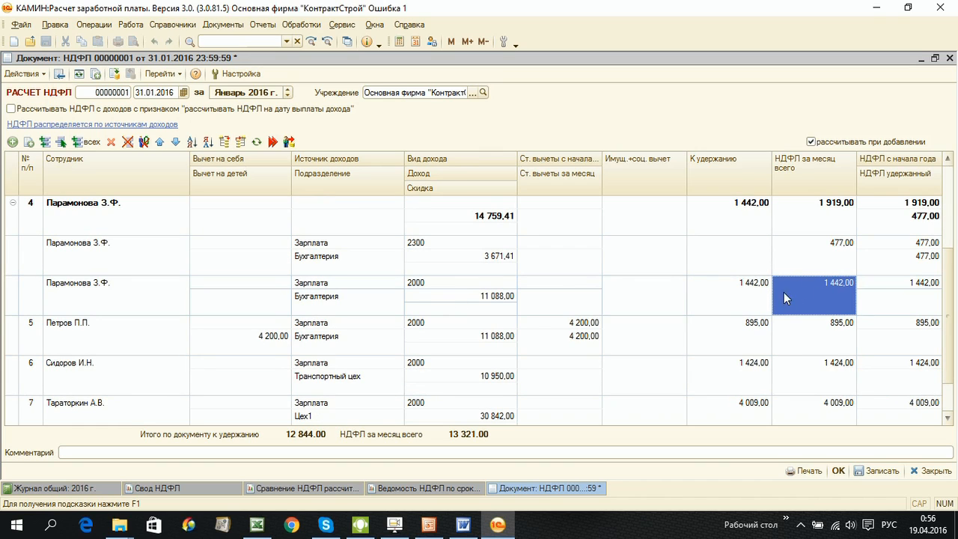
click(838, 471)
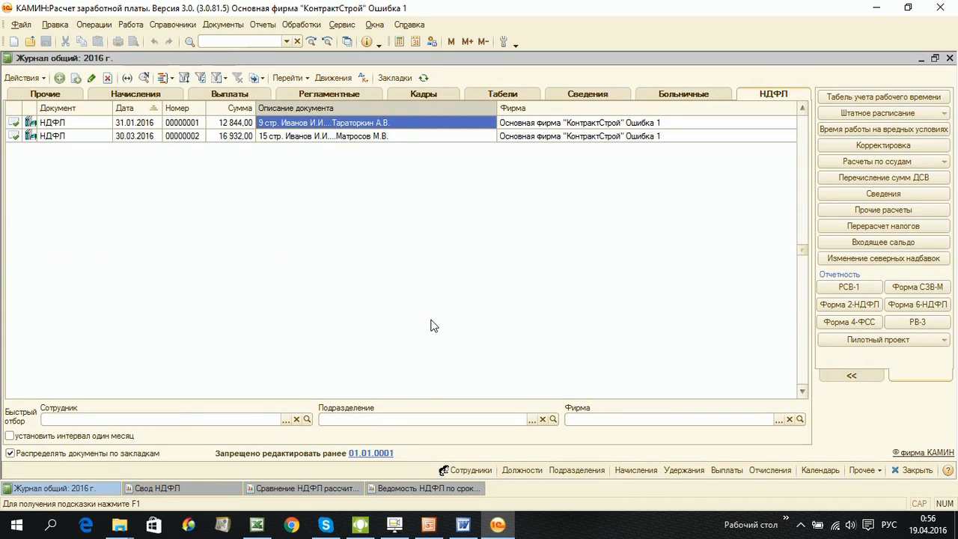
Step: Regenerate the report Ведомость НДФЛ по срокам перечисления and check the chief accountant's sick pay tax under income code 2300
click(385, 488)
click(834, 472)
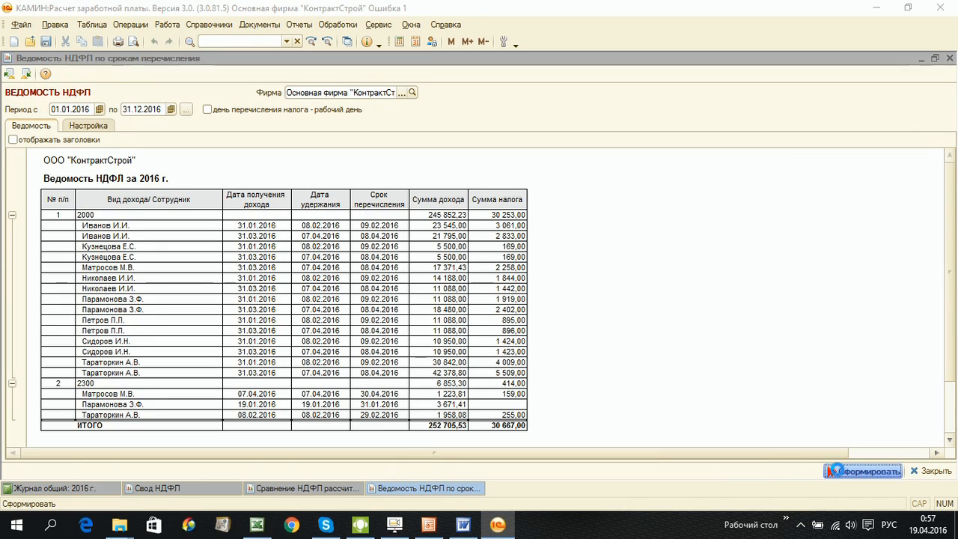
click(500, 404)
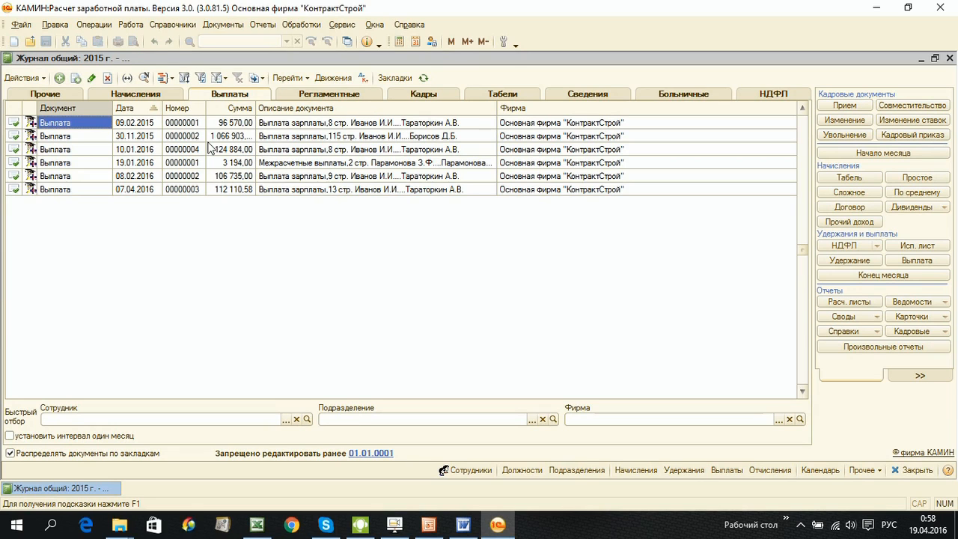
Step: Open the salary payout dated 08.02.2016, view its withheld НДФЛ and open it in the Выплата зарплаты assistant
double_click(148, 177)
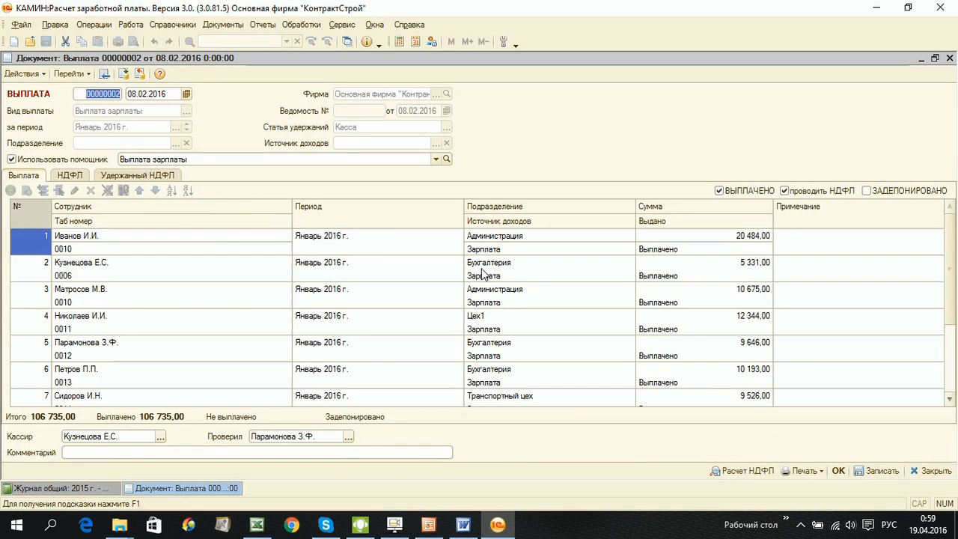
click(126, 174)
click(448, 157)
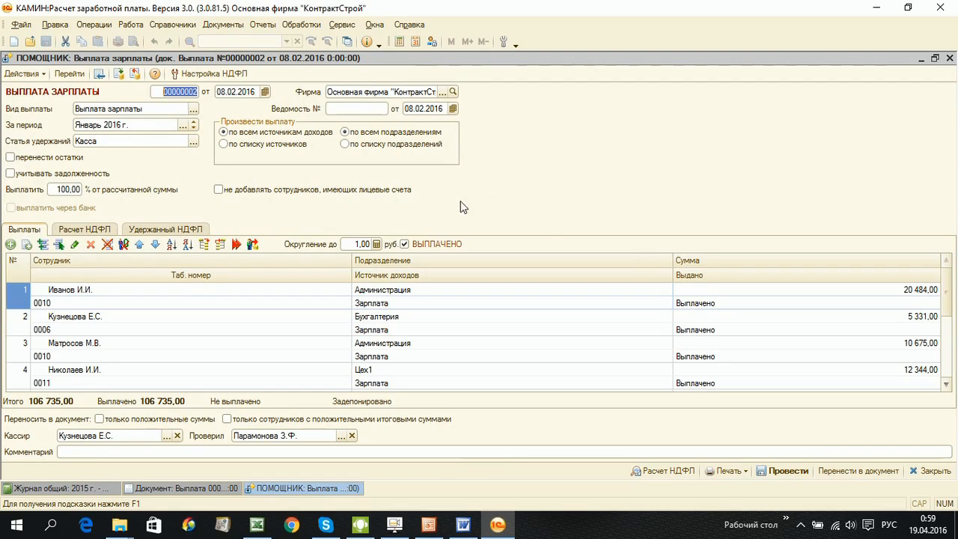
Step: Review the payout rows and the withheld НДФЛ amounts in the salary payout dated 08.02.2016
scroll(481, 326, down, 5)
scroll(870, 347, up, 2)
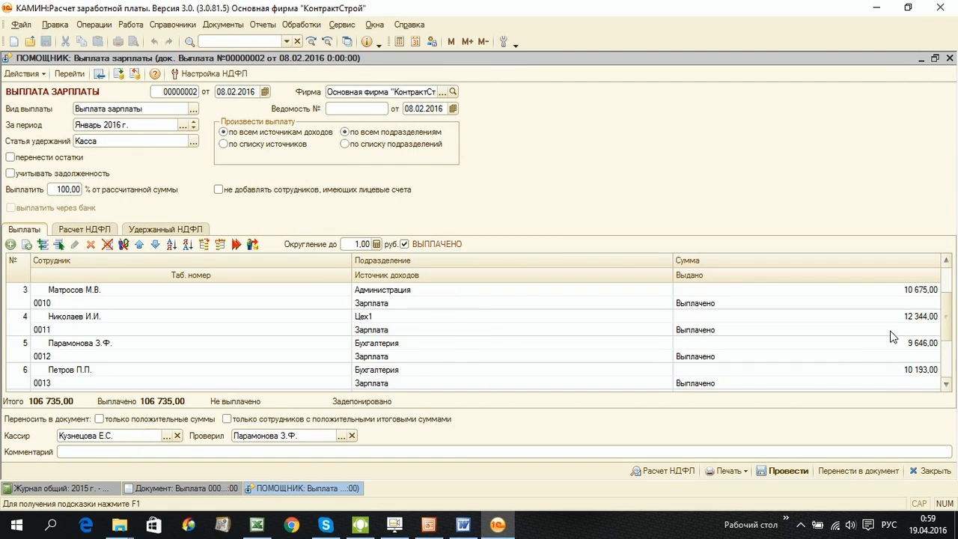
click(191, 228)
click(862, 314)
click(887, 330)
click(884, 343)
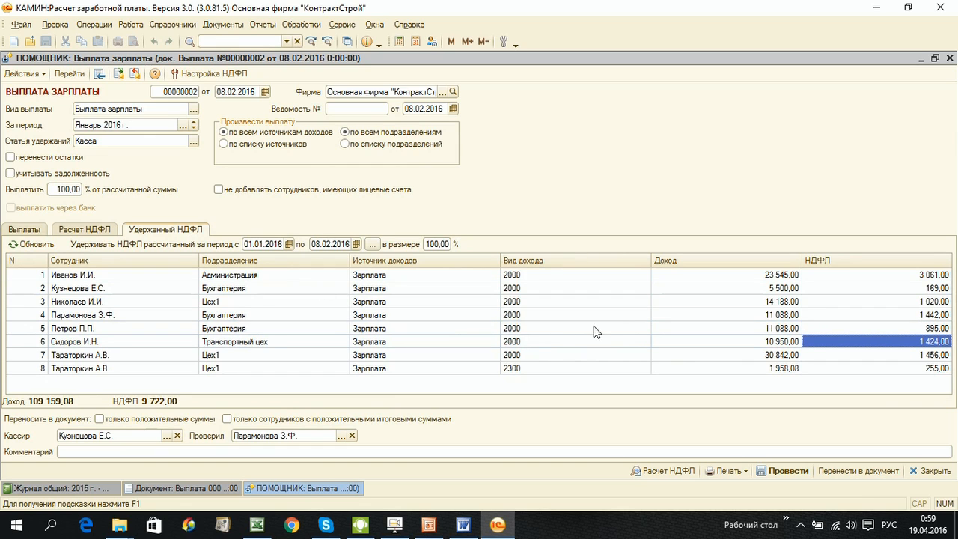
Step: Open the report Сравнение НДФЛ рассчитанного и удержанного and set its period to 01.01.2016–31.12.2016
click(262, 24)
mouse_move(358, 113)
click(625, 135)
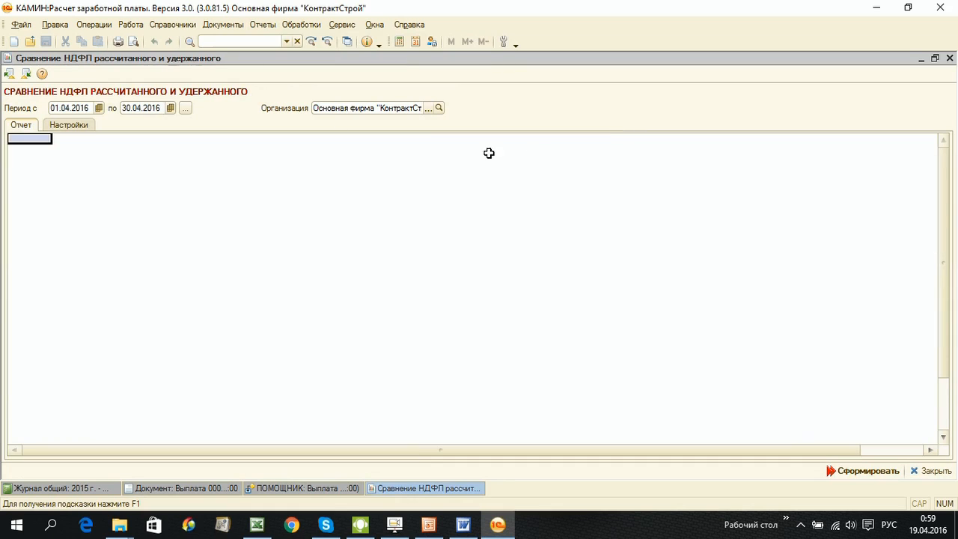
click(186, 110)
click(372, 223)
click(392, 351)
Step: Enable the Период действия grouping in the comparison report and move it directly above Документ
click(76, 127)
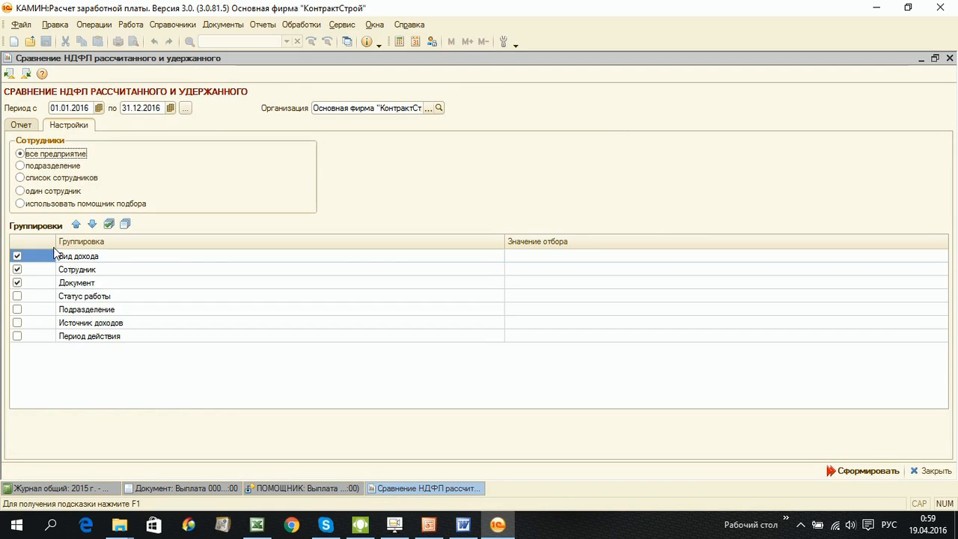
click(17, 336)
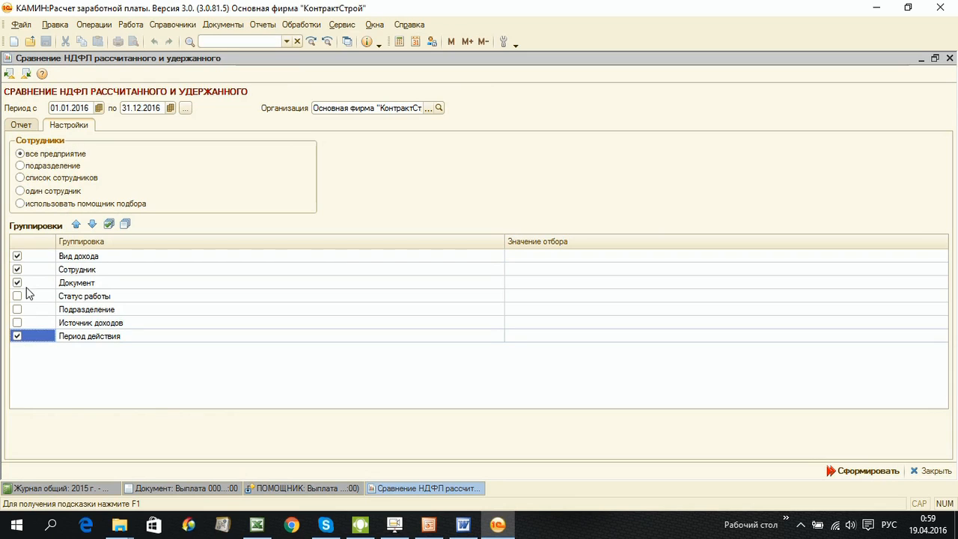
click(75, 224)
click(75, 224)
click(75, 224)
click(76, 223)
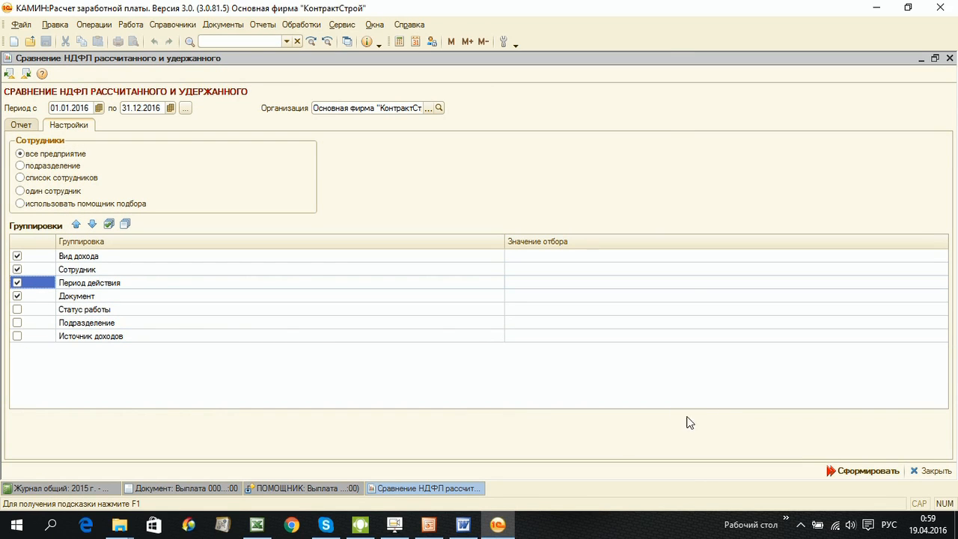
Step: Generate the comparison report and compare the calculated and withheld tax totals of the employee highlighted in red
click(854, 470)
scroll(120, 299, down, 6)
click(110, 294)
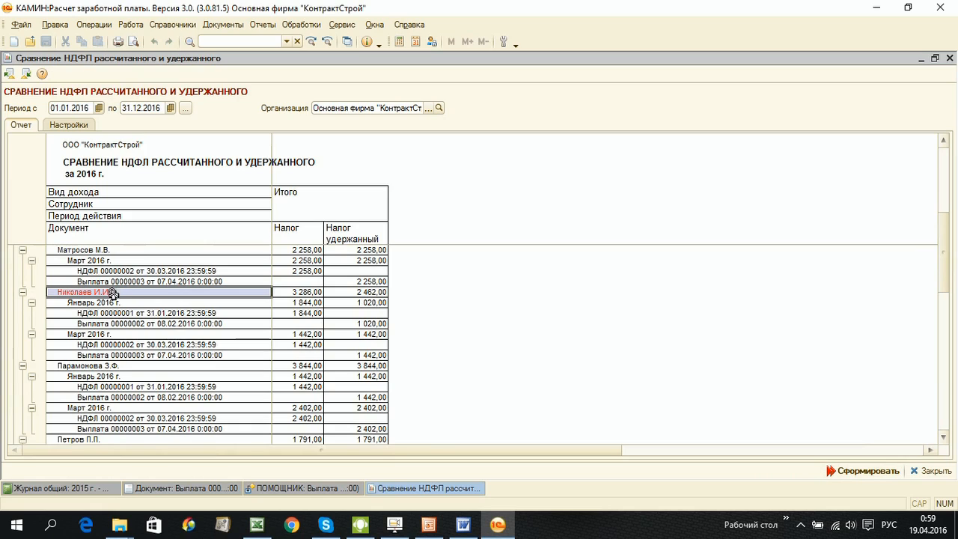
click(298, 293)
click(342, 294)
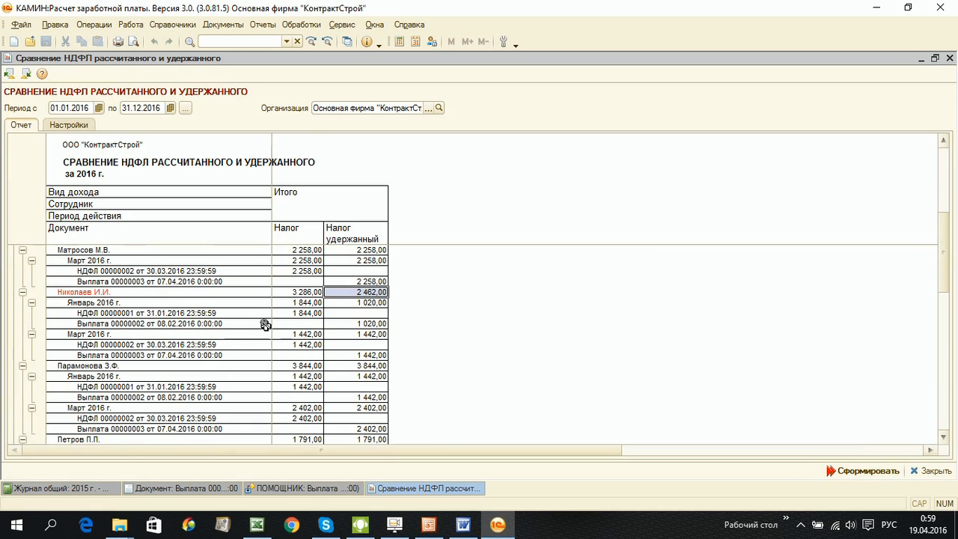
Step: Compare the highlighted employee's calculated and withheld tax by document for January and March 2016
click(232, 313)
click(281, 316)
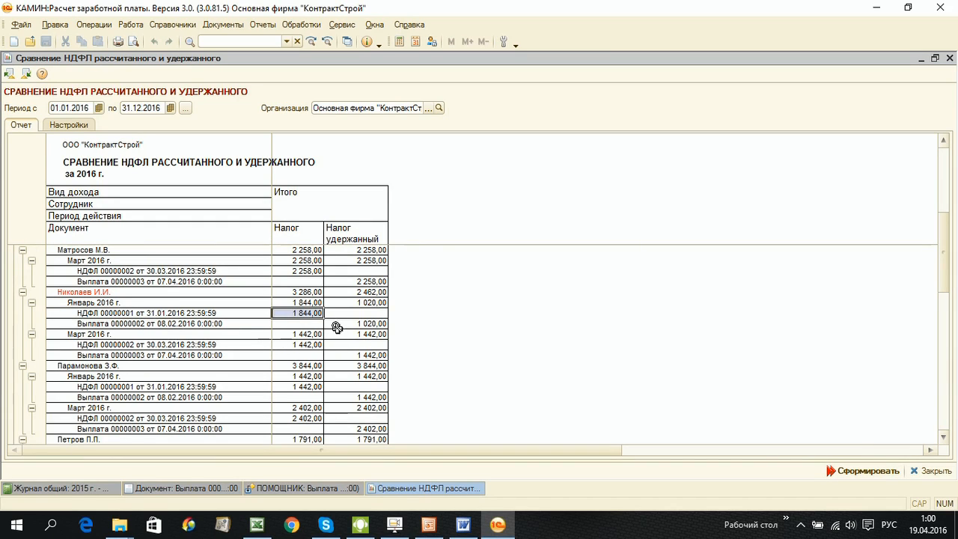
click(330, 325)
click(160, 346)
click(303, 345)
click(340, 354)
click(170, 345)
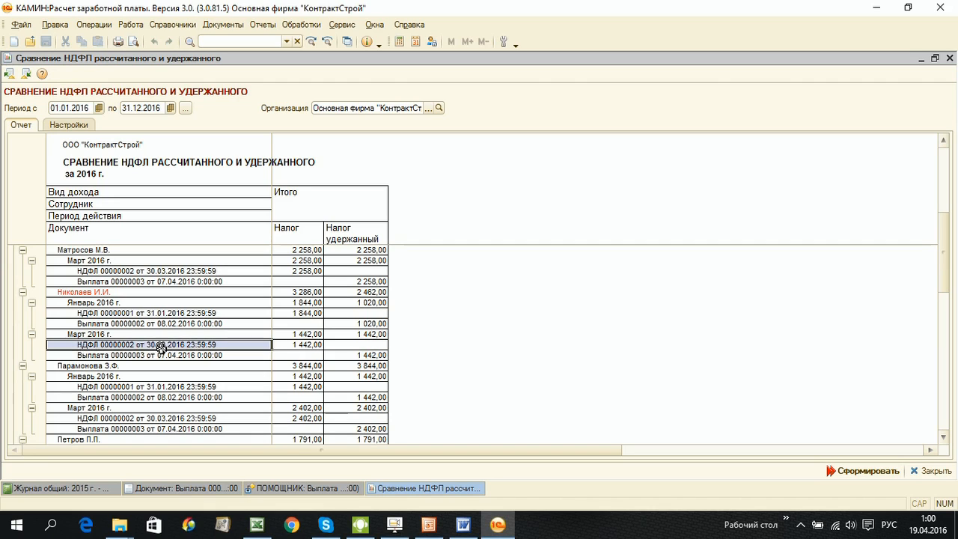
Step: Open the payout dated 08.02.2016 from the report, refresh its withheld НДФЛ, and post it
click(127, 324)
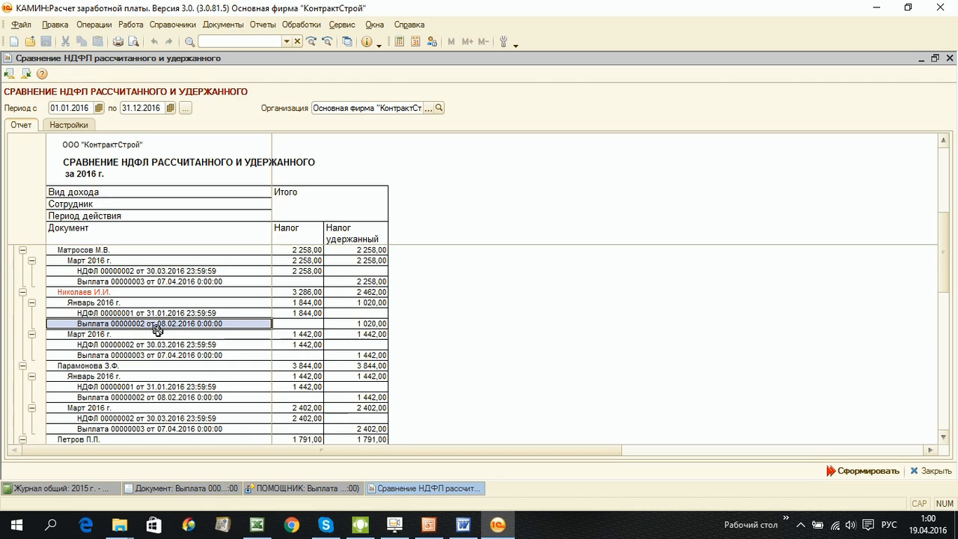
double_click(130, 324)
click(134, 352)
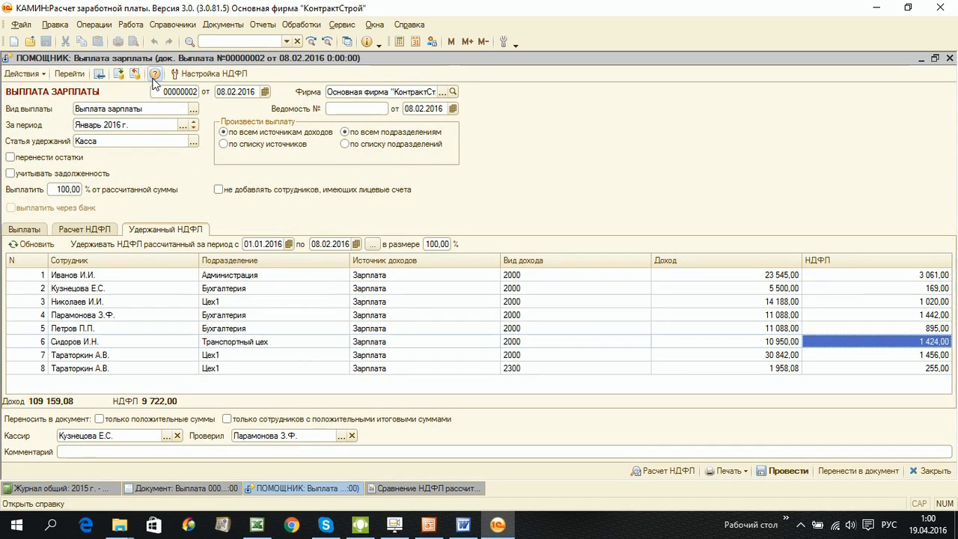
click(35, 244)
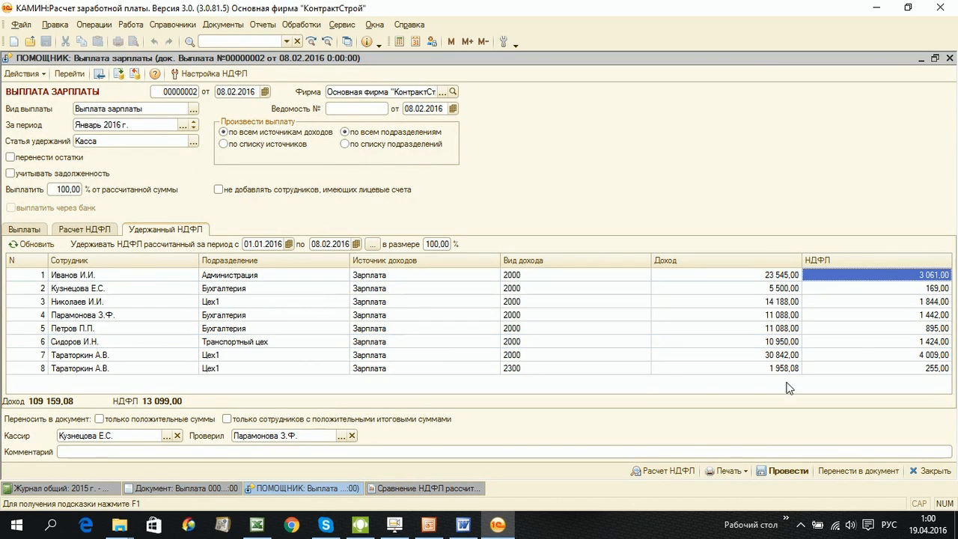
click(783, 471)
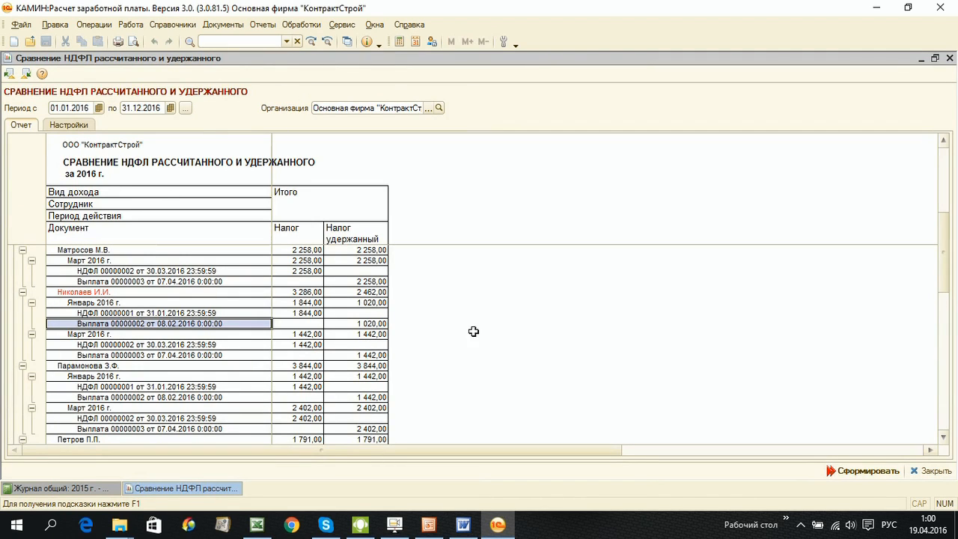
Step: Regenerate the comparison report and recheck the calculated and withheld tax by employee
click(846, 471)
scroll(213, 351, down, 10)
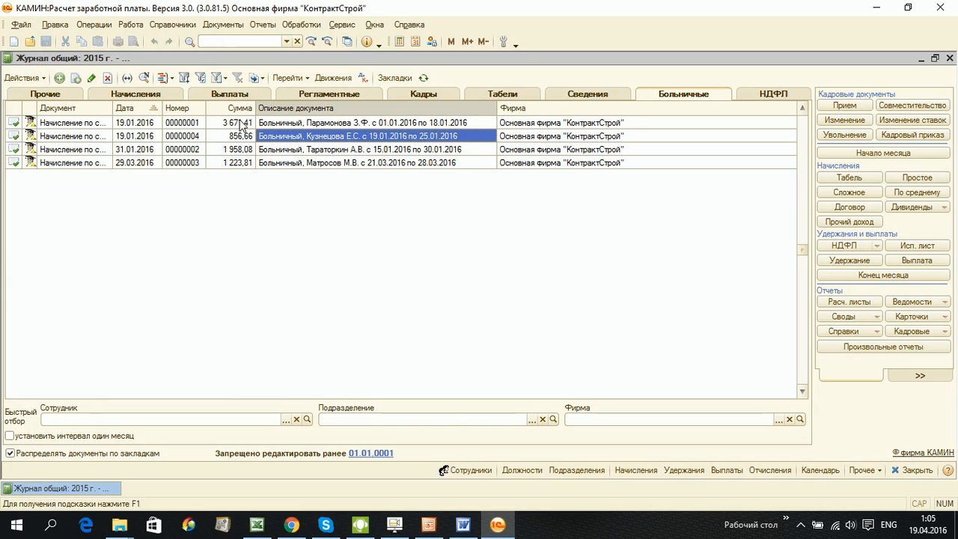
Step: Check the date and amount of sick pay document 00000004, and open the Межрасчетные выплаты payout dated 26.01.2016
click(241, 137)
click(137, 136)
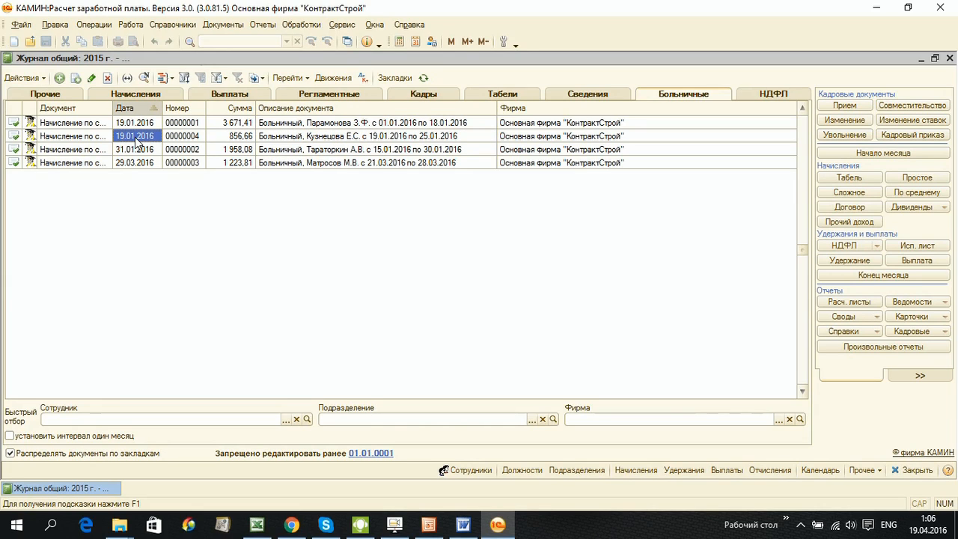
click(240, 96)
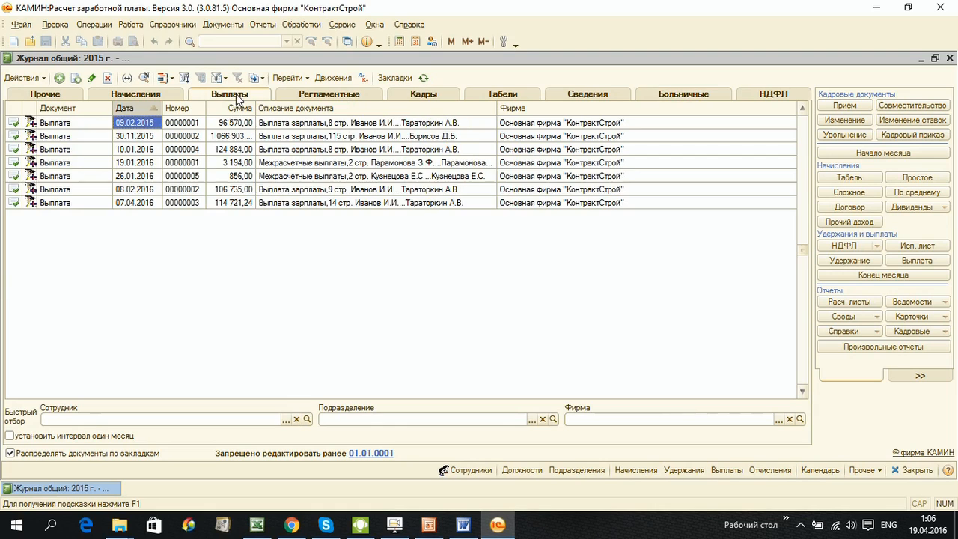
double_click(310, 177)
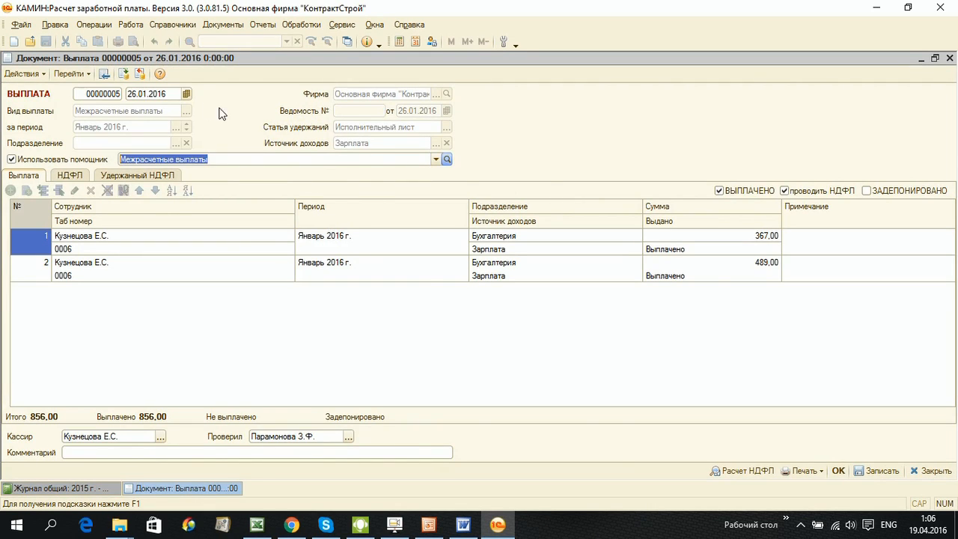
Step: Open the payout in the Межрасчетные выплаты assistant, view its НДФЛ settings, and close the assistant without changes
click(446, 159)
click(315, 94)
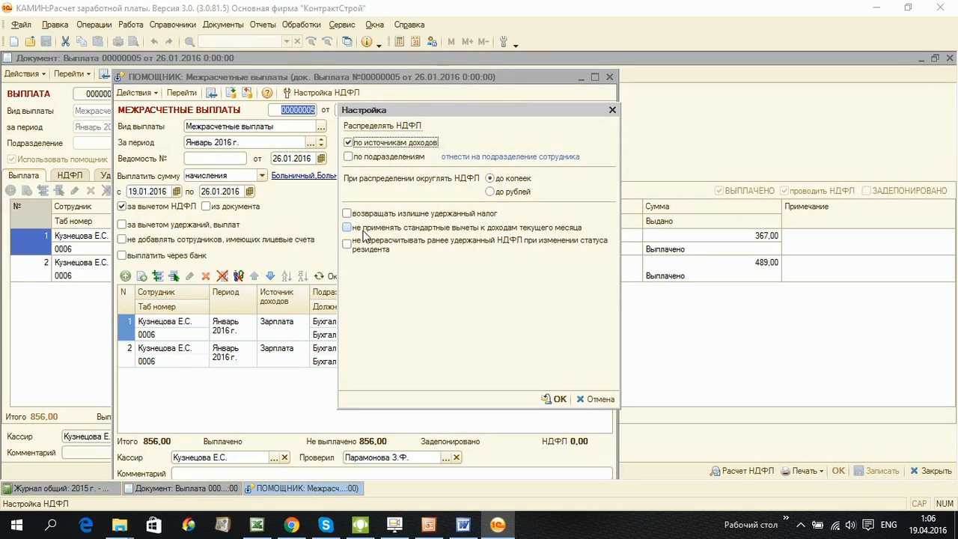
click(595, 399)
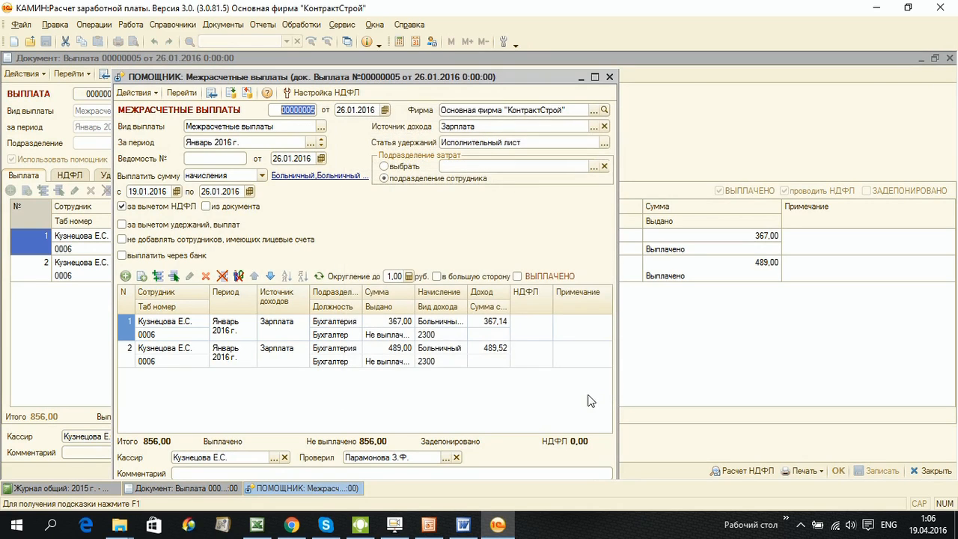
click(609, 77)
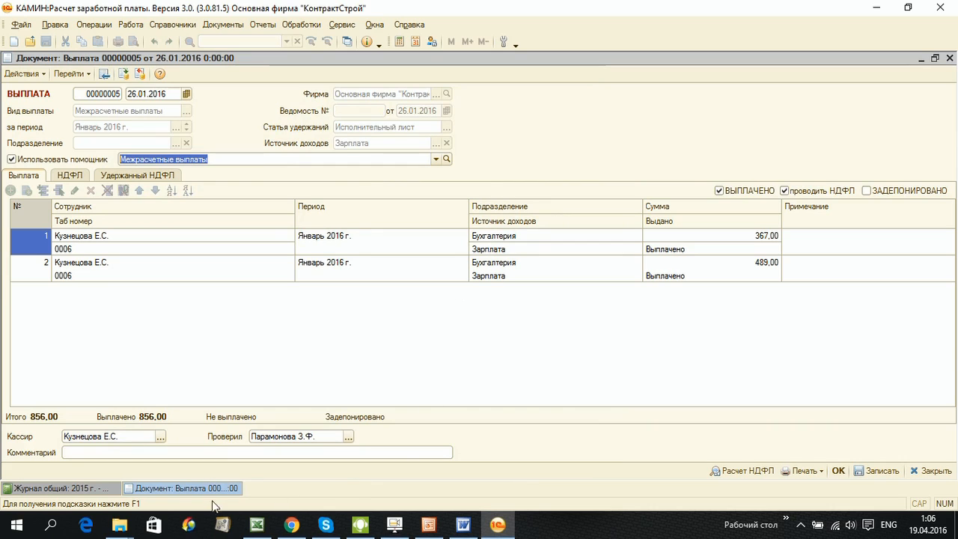
Step: Open the НДФЛ document dated 31.01.2015 and examine the standard deductions in the second employee's row
click(87, 491)
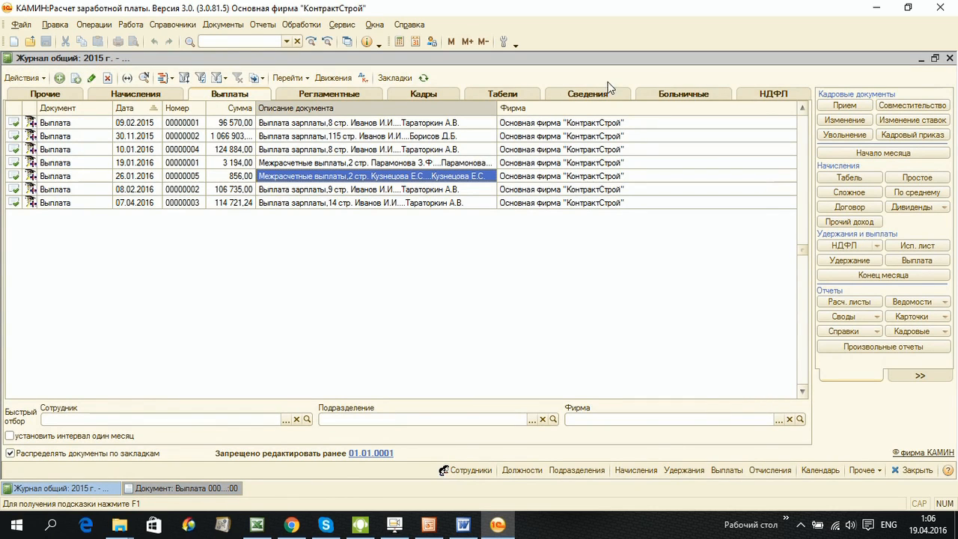
click(759, 96)
right_click(338, 125)
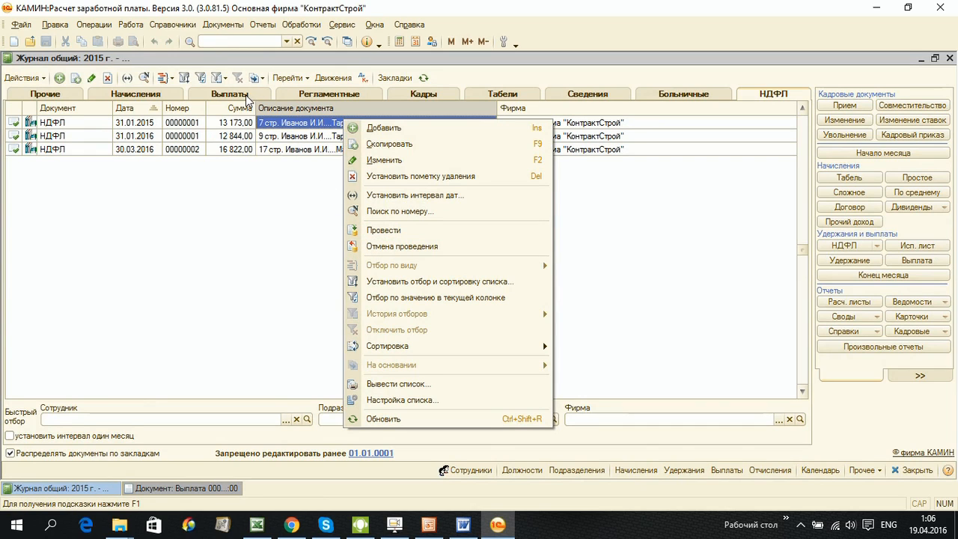
click(264, 126)
double_click(279, 127)
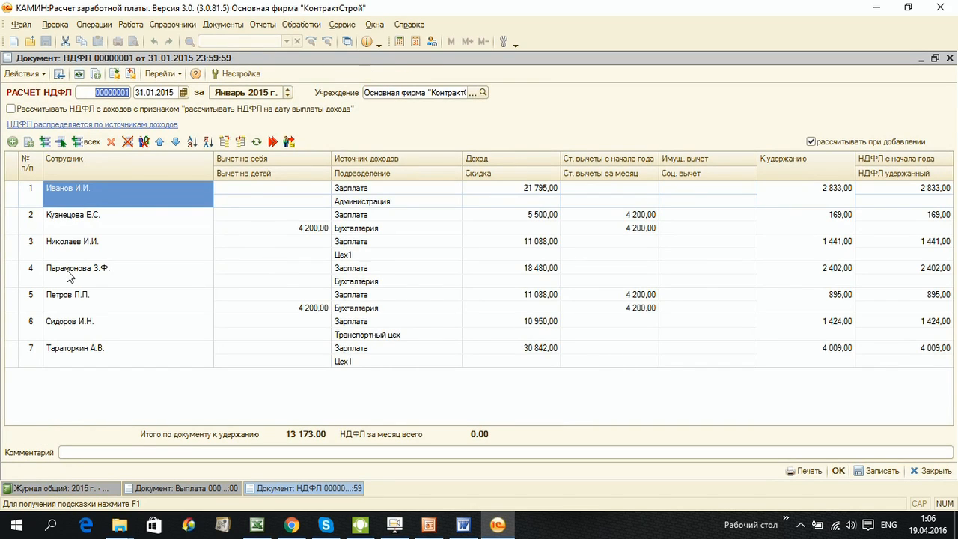
click(68, 225)
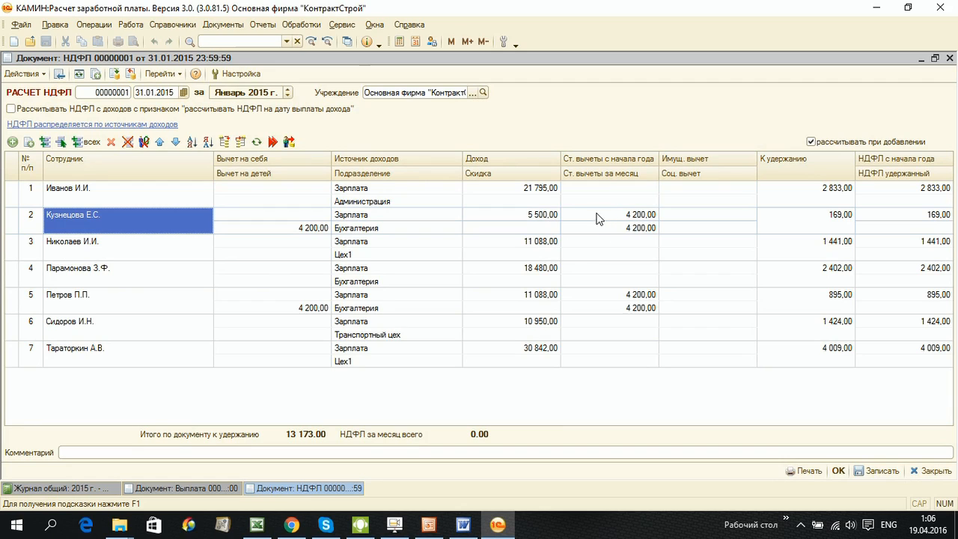
click(589, 228)
click(578, 214)
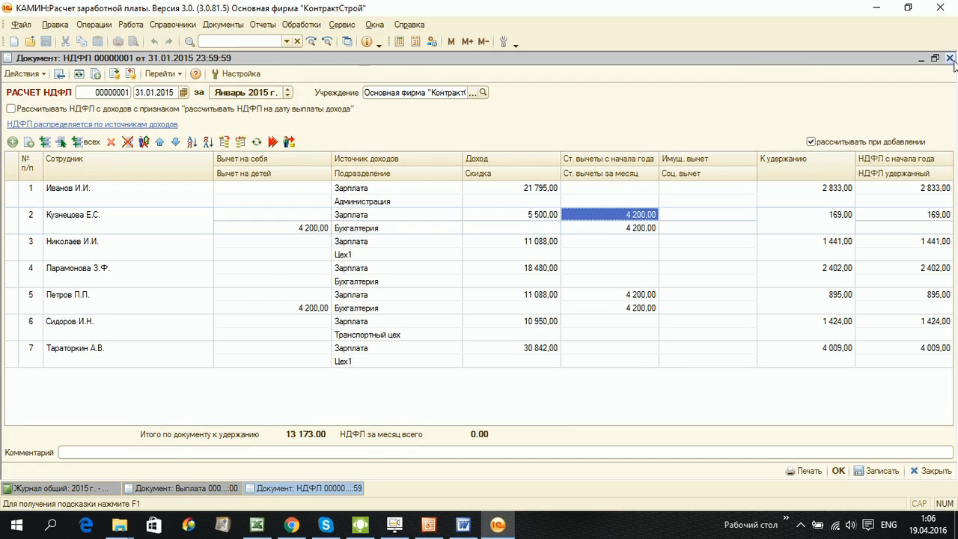
Step: Generate the report Свод НДФЛ for 2016 and check the second employee's standard deductions for January and March
click(263, 24)
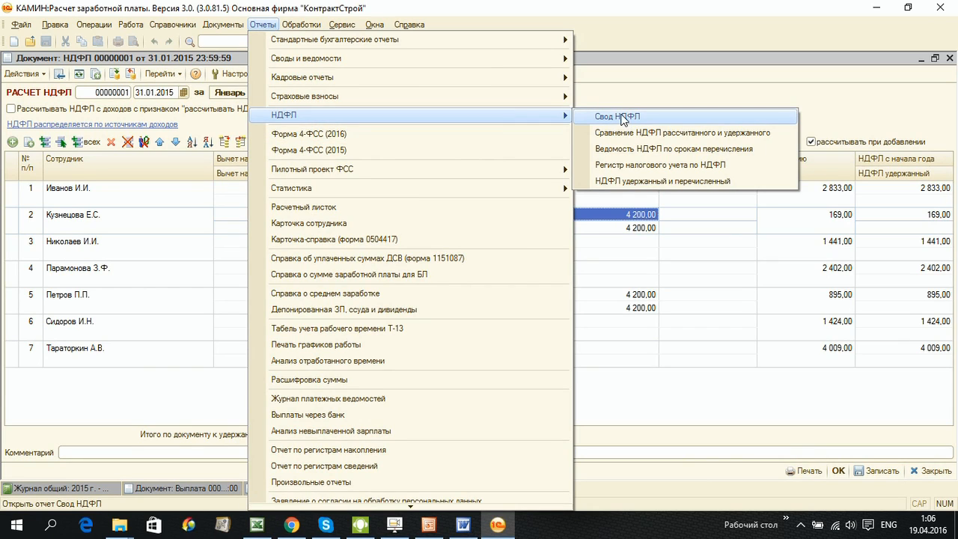
click(619, 117)
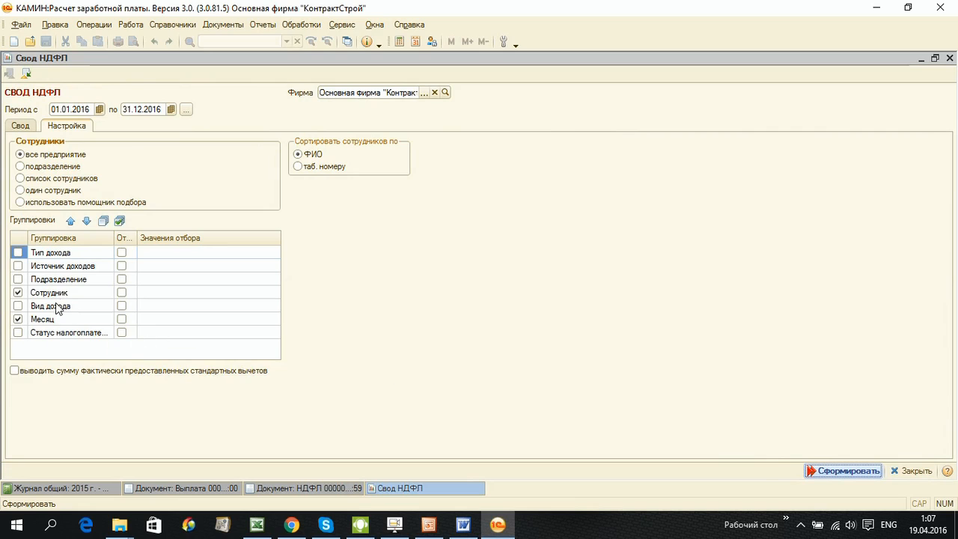
click(833, 476)
scroll(278, 250, down, 1)
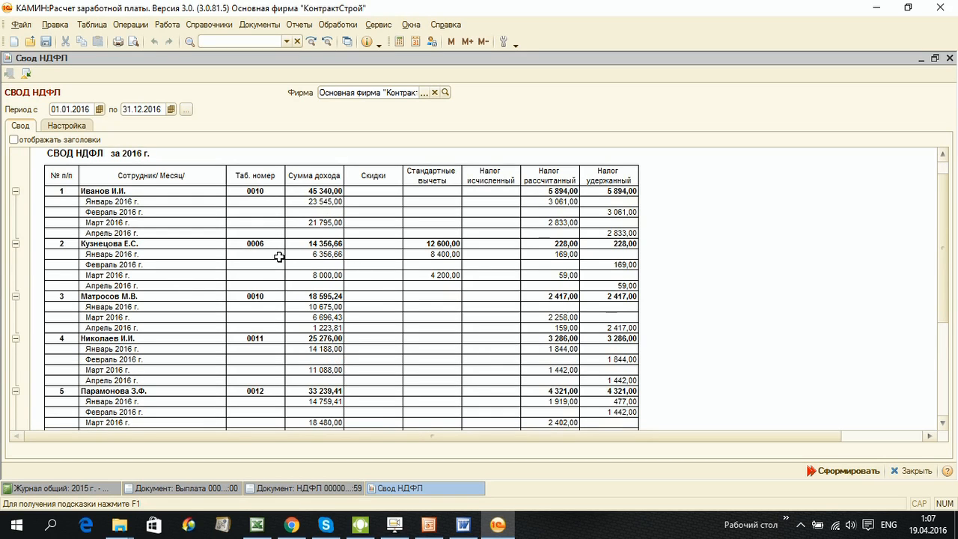
click(438, 256)
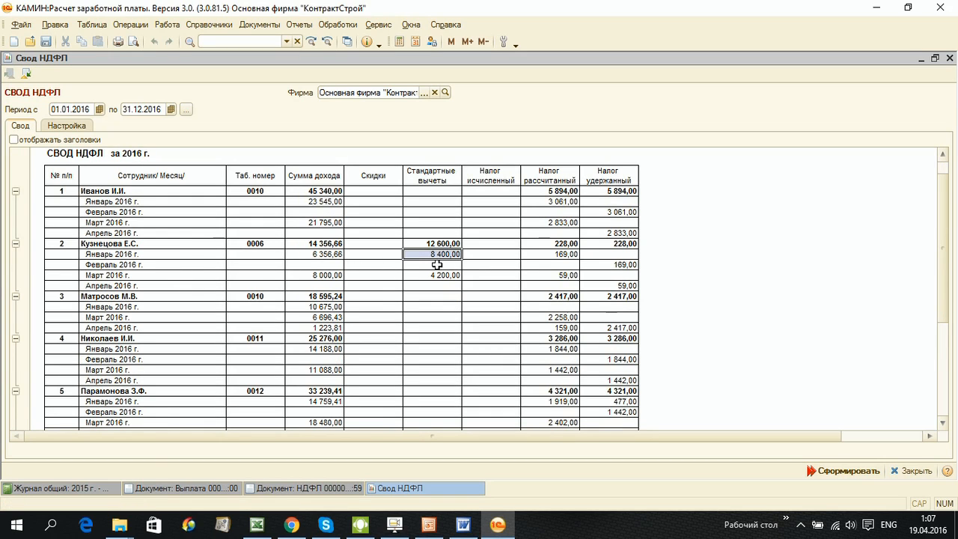
click(416, 276)
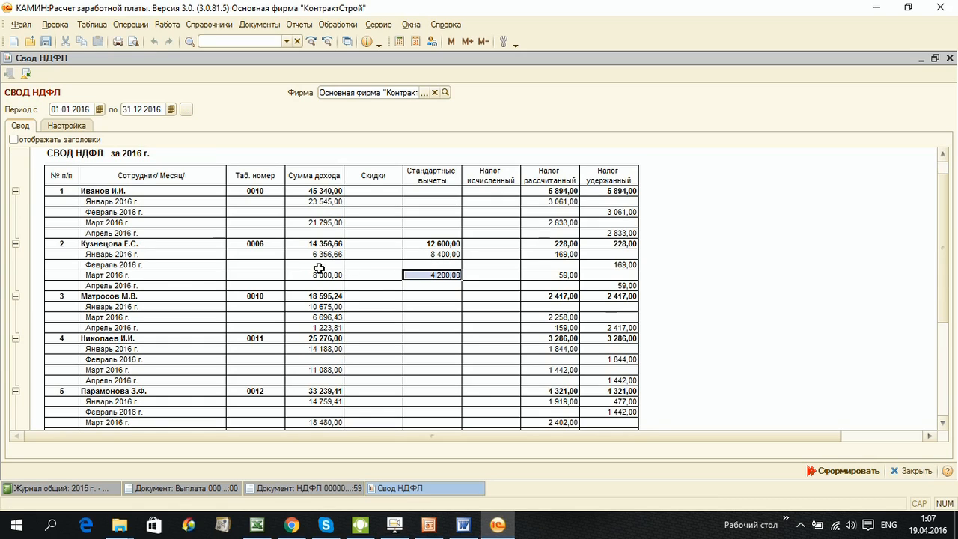
click(435, 254)
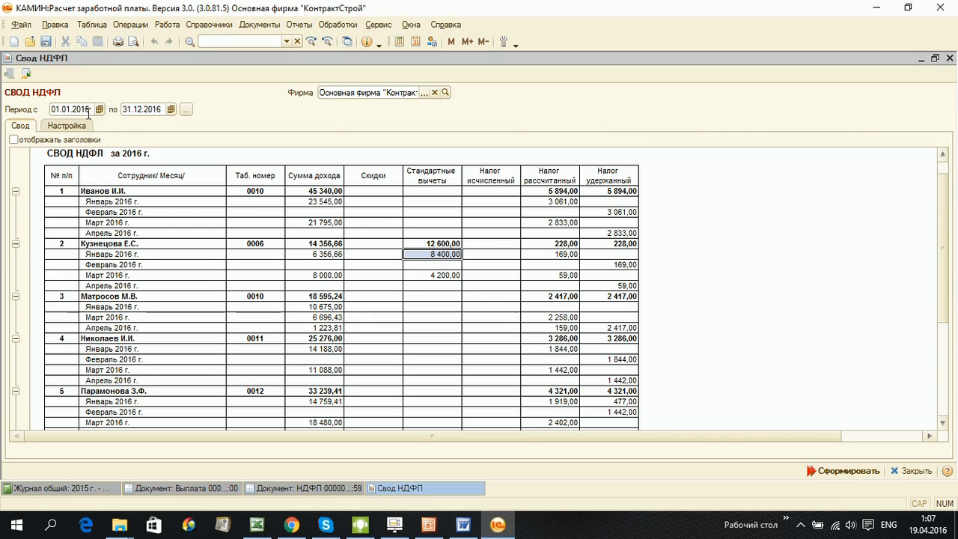
Step: Open the accumulation register Вычеты стандартные to examine the deduction entries by document
click(132, 24)
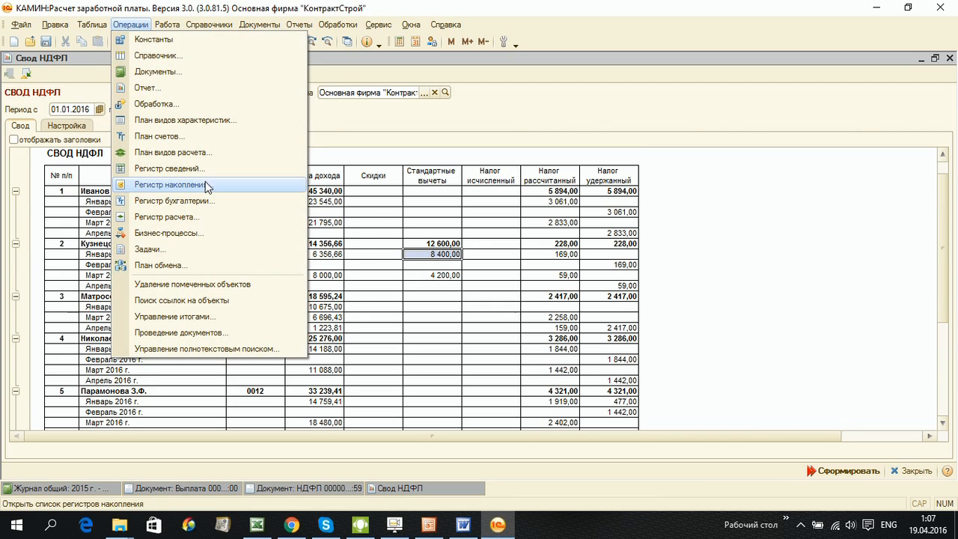
click(160, 186)
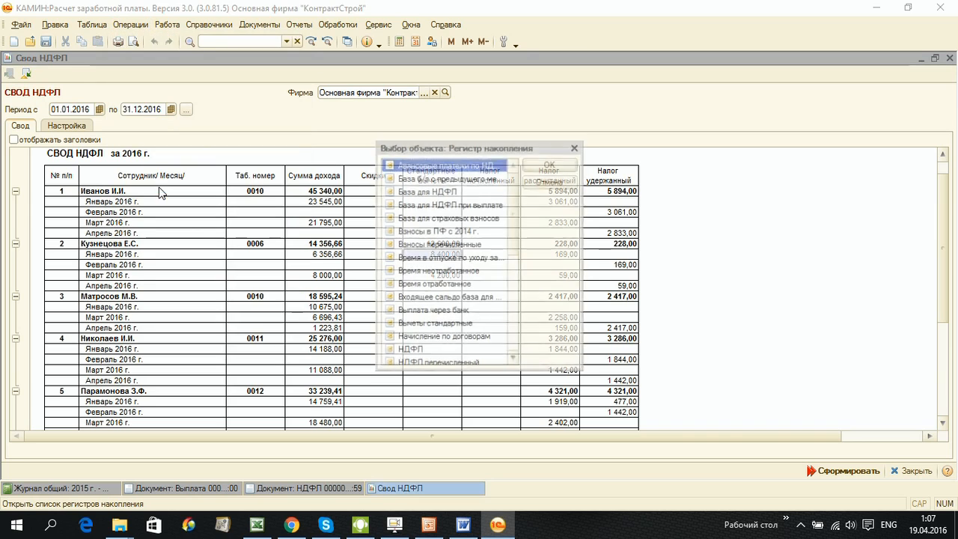
double_click(448, 324)
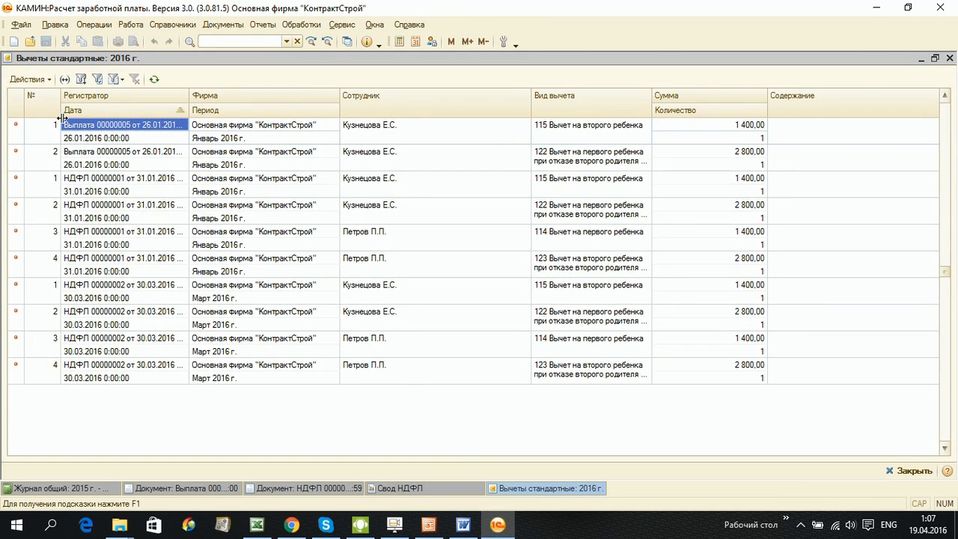
Step: Keep the register period at 01.01.2016–31.12.2016 and filter the entries by Январь 2016 г. and the employee in the first row
click(65, 78)
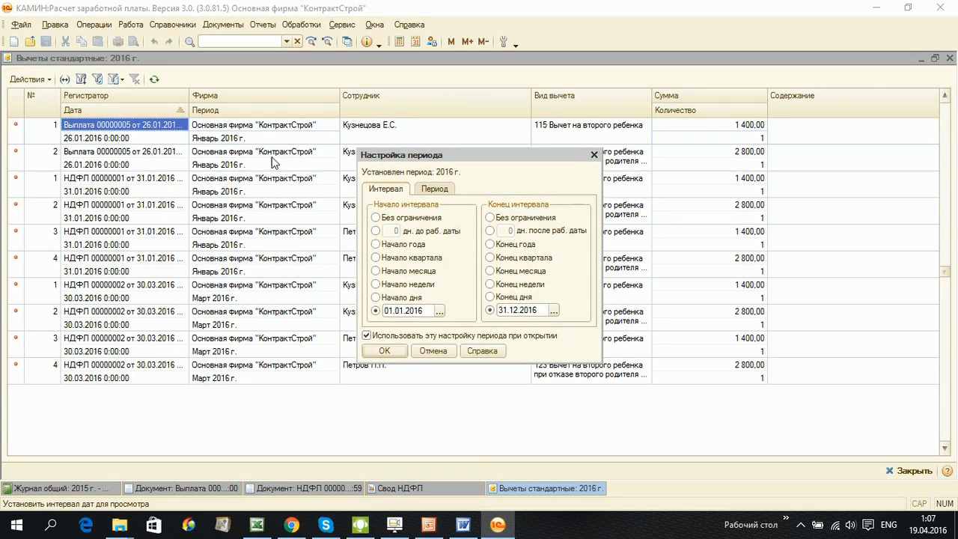
click(435, 188)
click(384, 350)
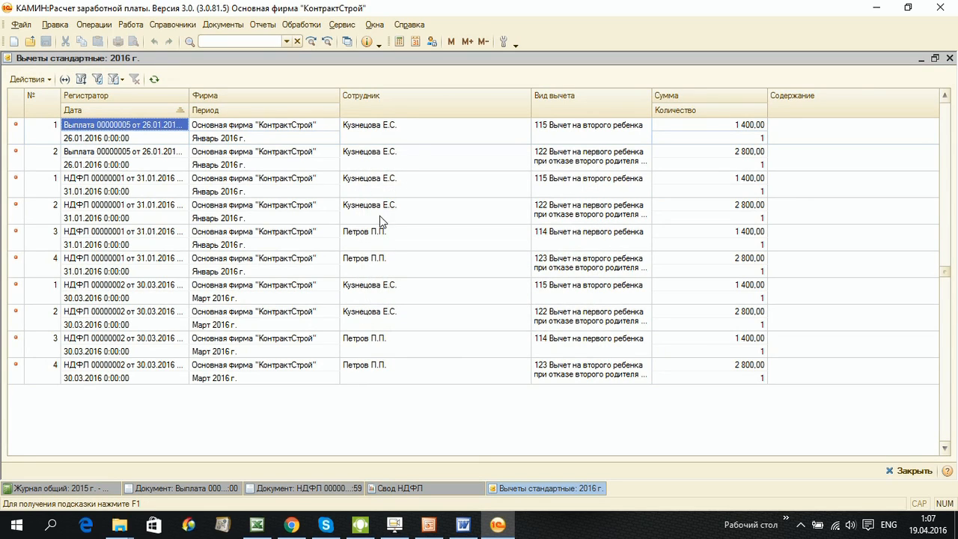
click(400, 137)
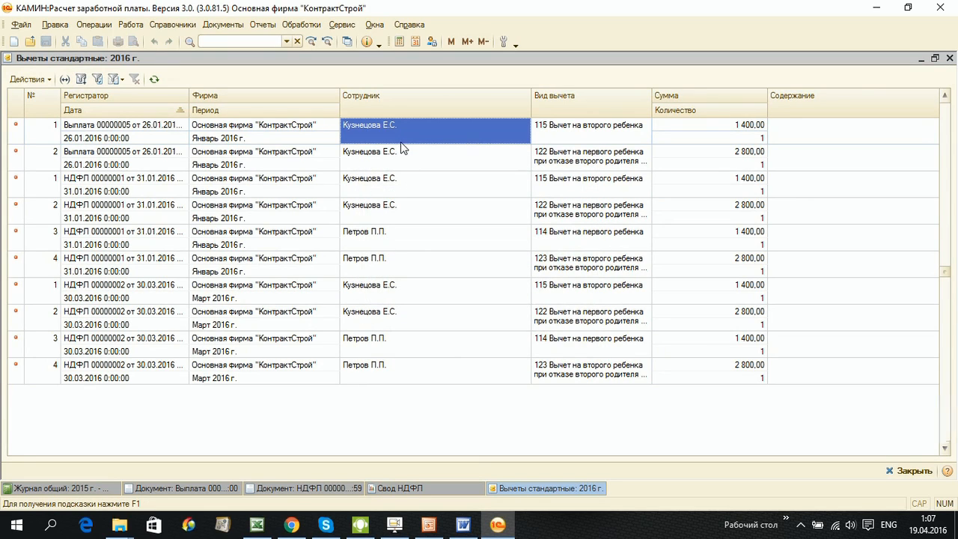
right_click(212, 143)
click(259, 187)
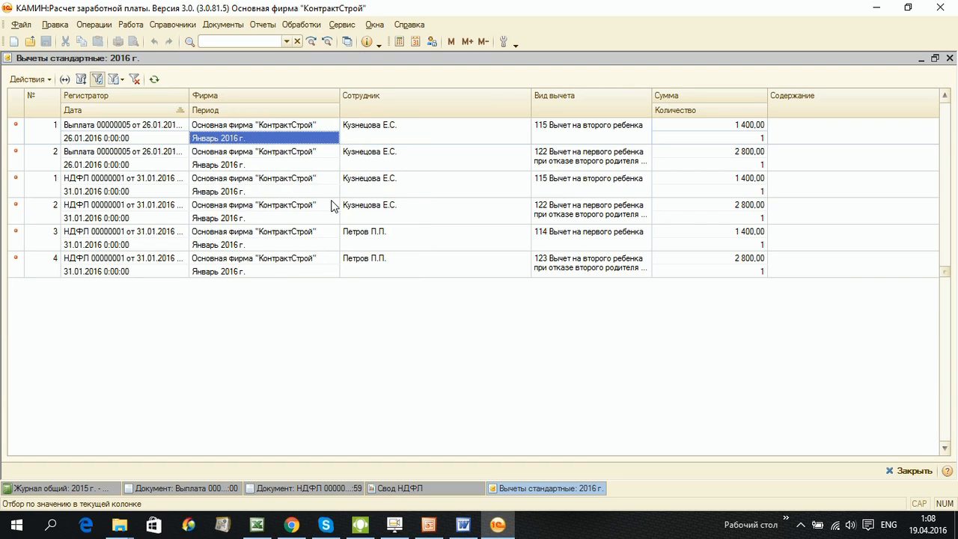
right_click(381, 127)
click(409, 165)
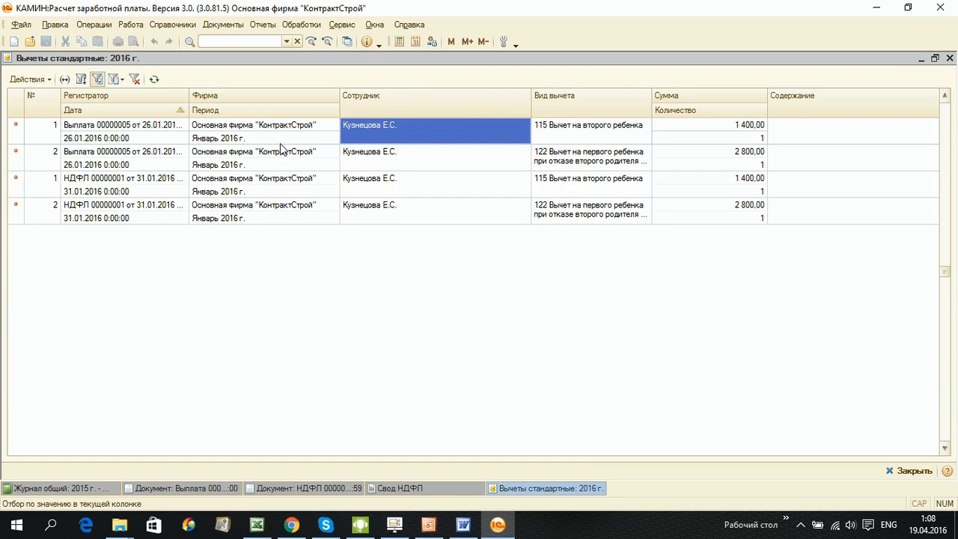
Step: Compare the deduction types, amounts and registering documents of the filtered entries to find which deductions the payout dated 26.01.2016 duplicates
click(548, 125)
click(547, 180)
click(544, 215)
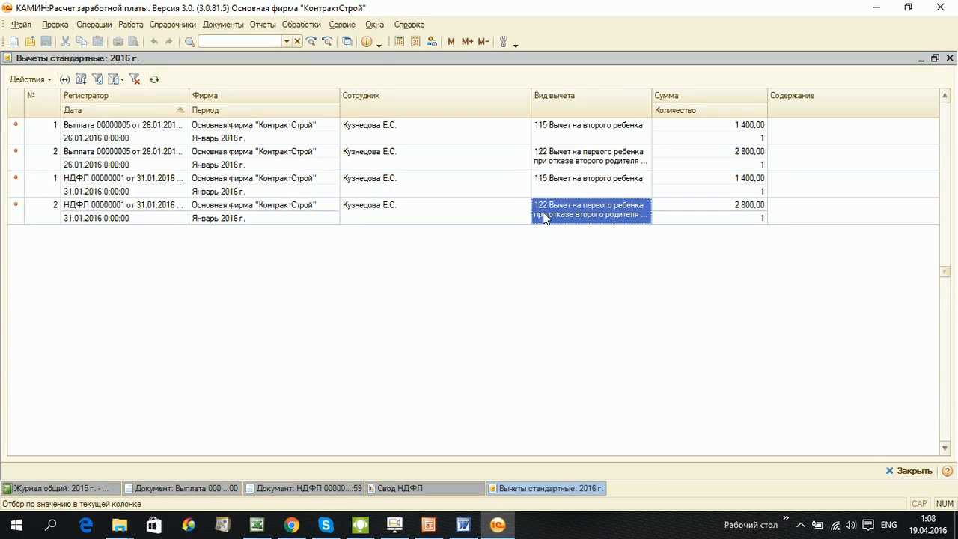
click(676, 126)
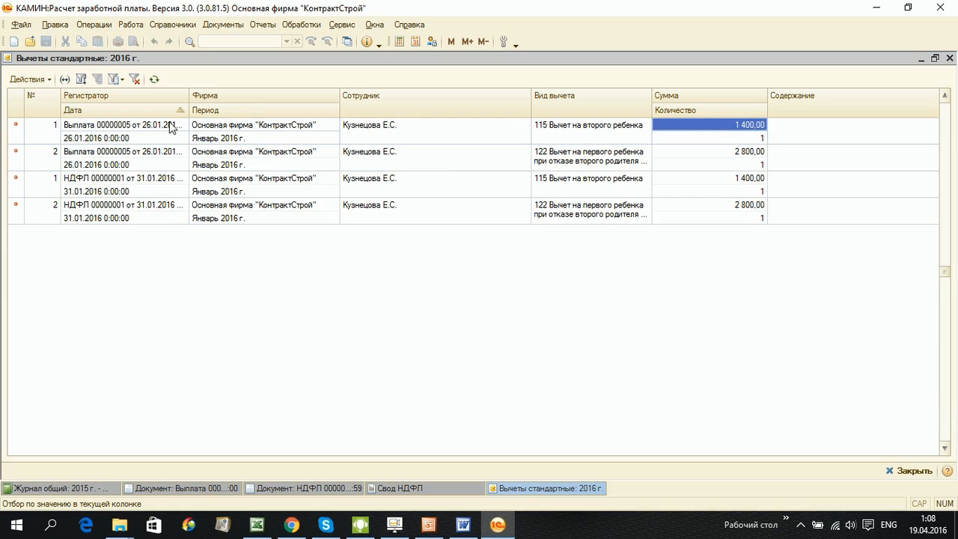
click(142, 126)
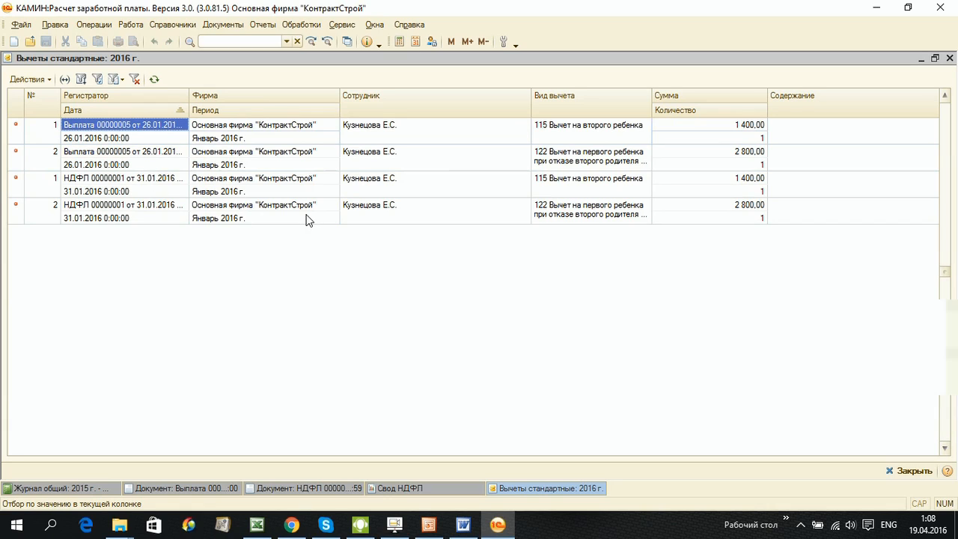
click(122, 153)
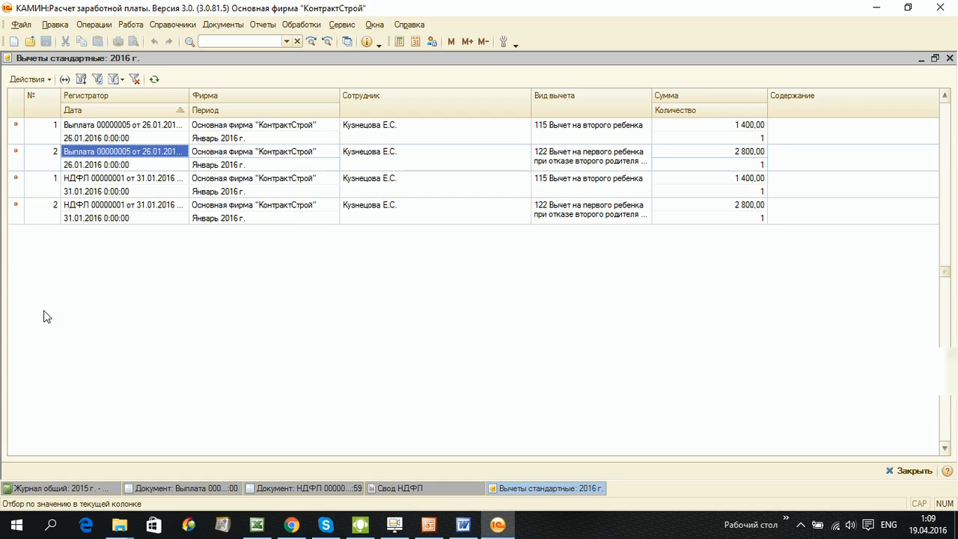
Step: Return to the general journal and create a Корректировка вычетов document
click(105, 488)
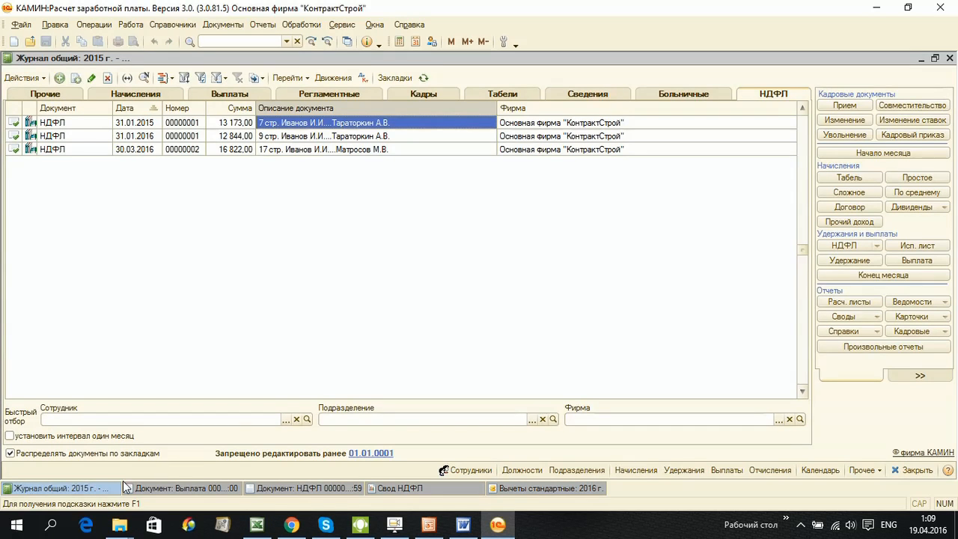
click(926, 374)
click(885, 145)
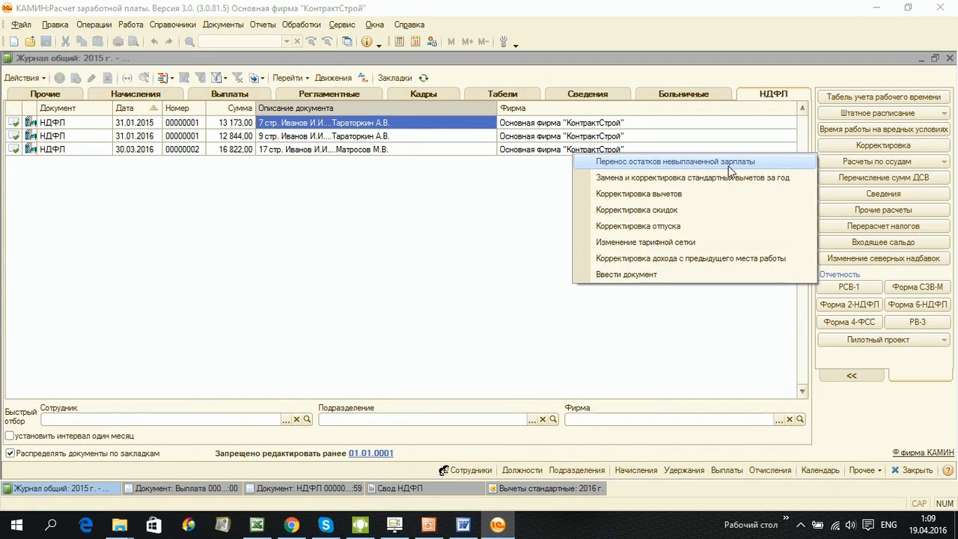
click(647, 182)
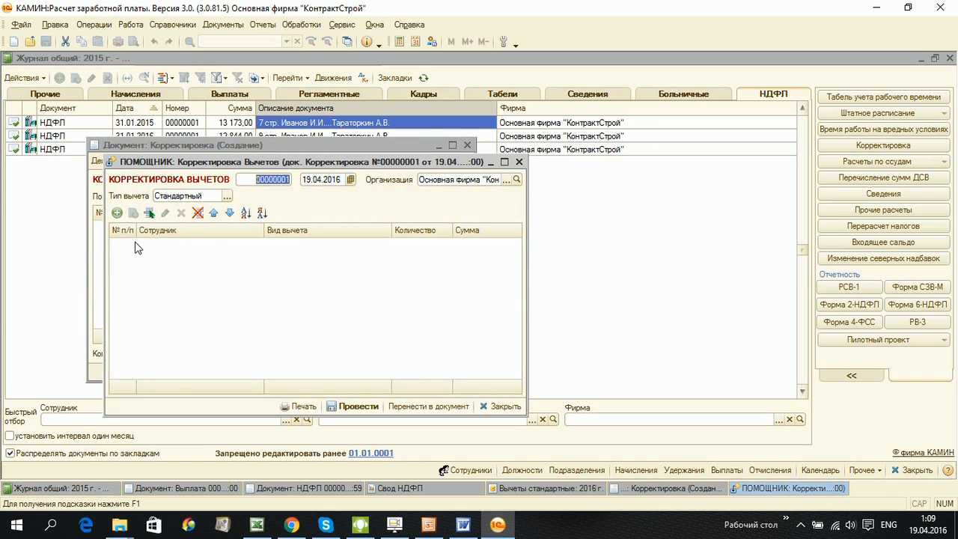
Step: Add a row for the employee with the duplicated deductions, choosing 115 Вычет на второго ребенка with an amount of -1 400,00
click(116, 213)
double_click(307, 246)
double_click(304, 257)
click(375, 246)
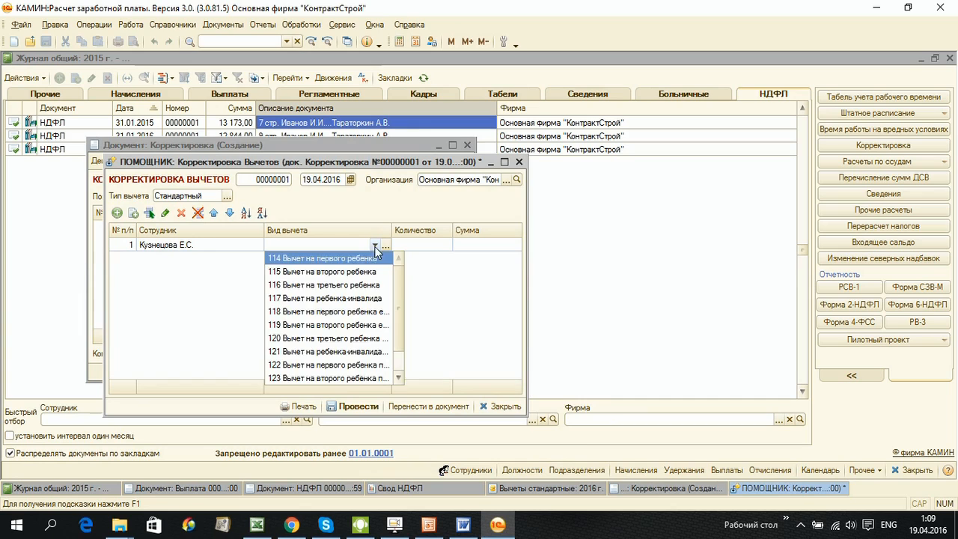
click(322, 272)
key(Return)
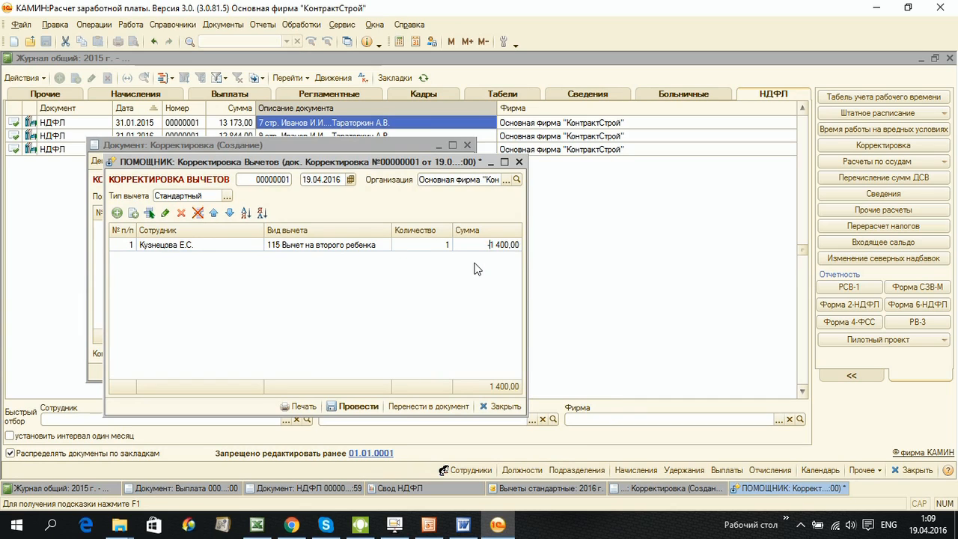
text(-)
key(Return)
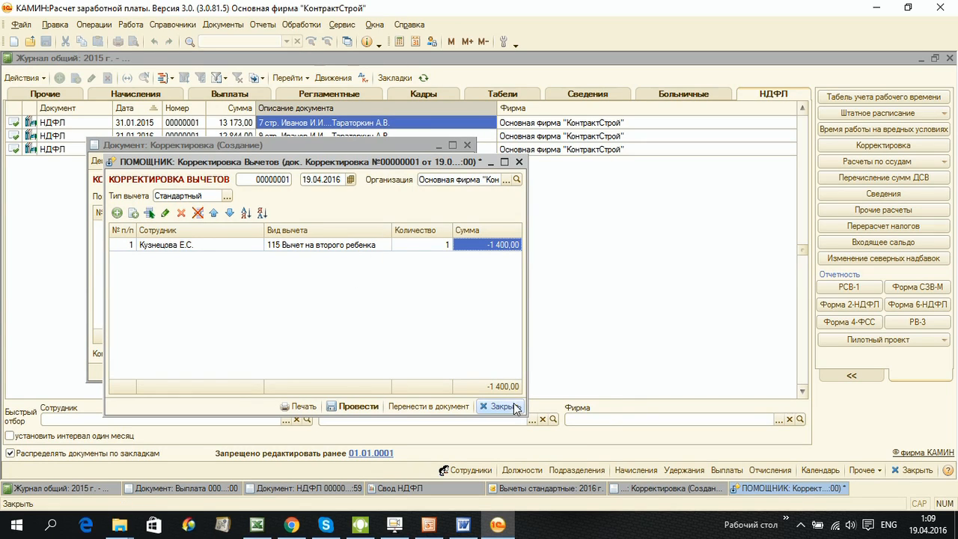